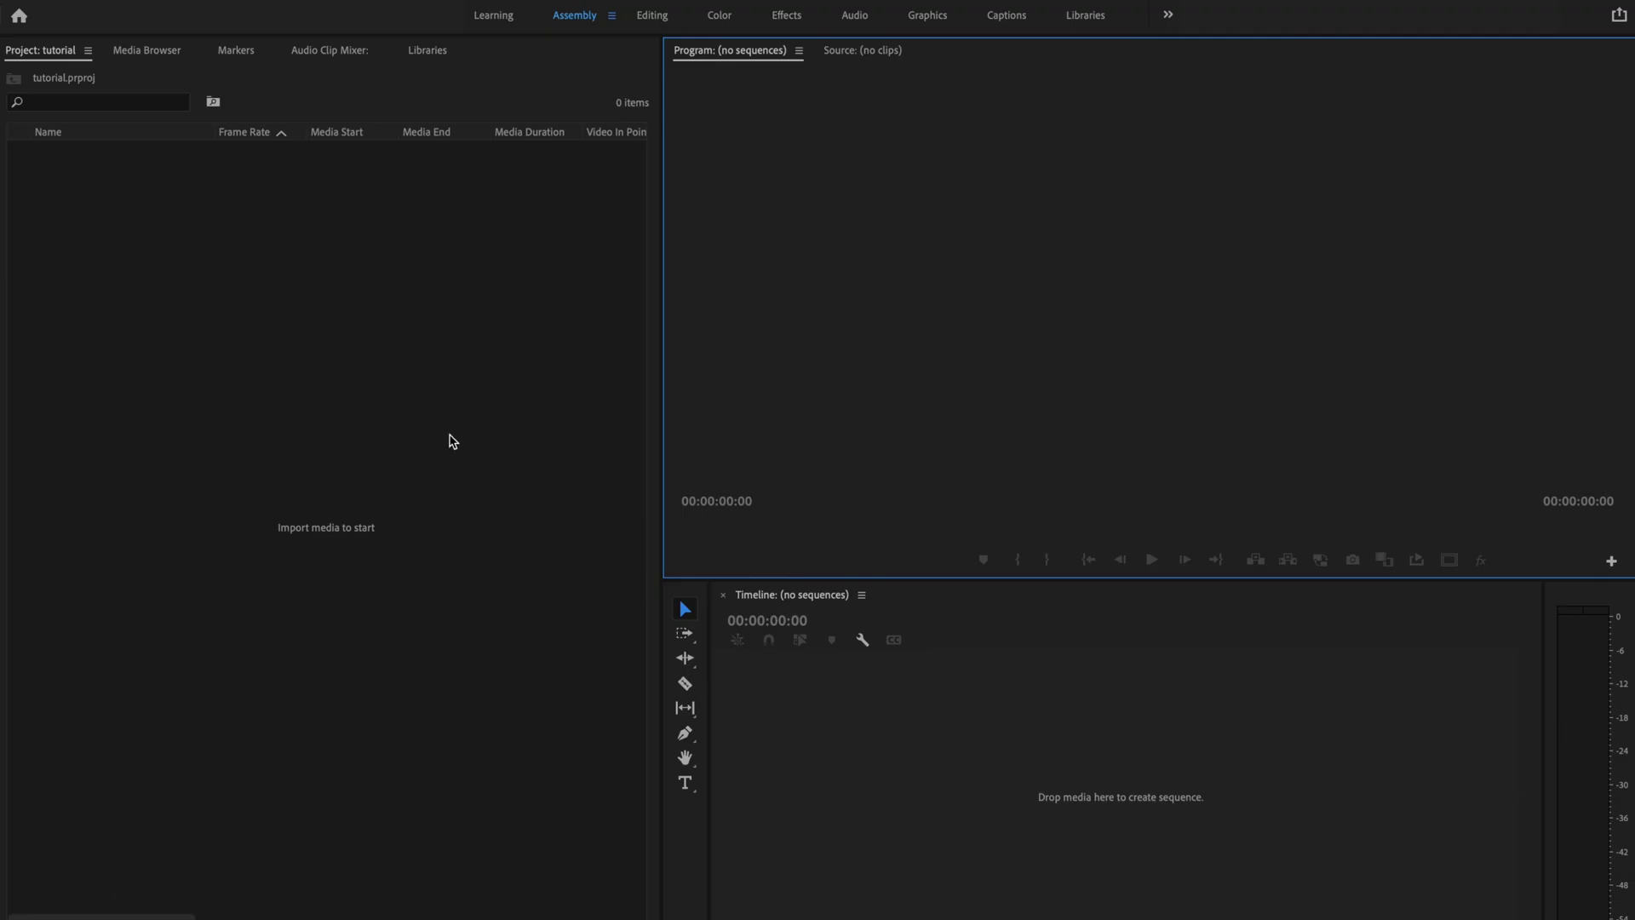
- Create a new sequence from the Digital SLR preset DSLR 1080p24
right_click(437, 435)
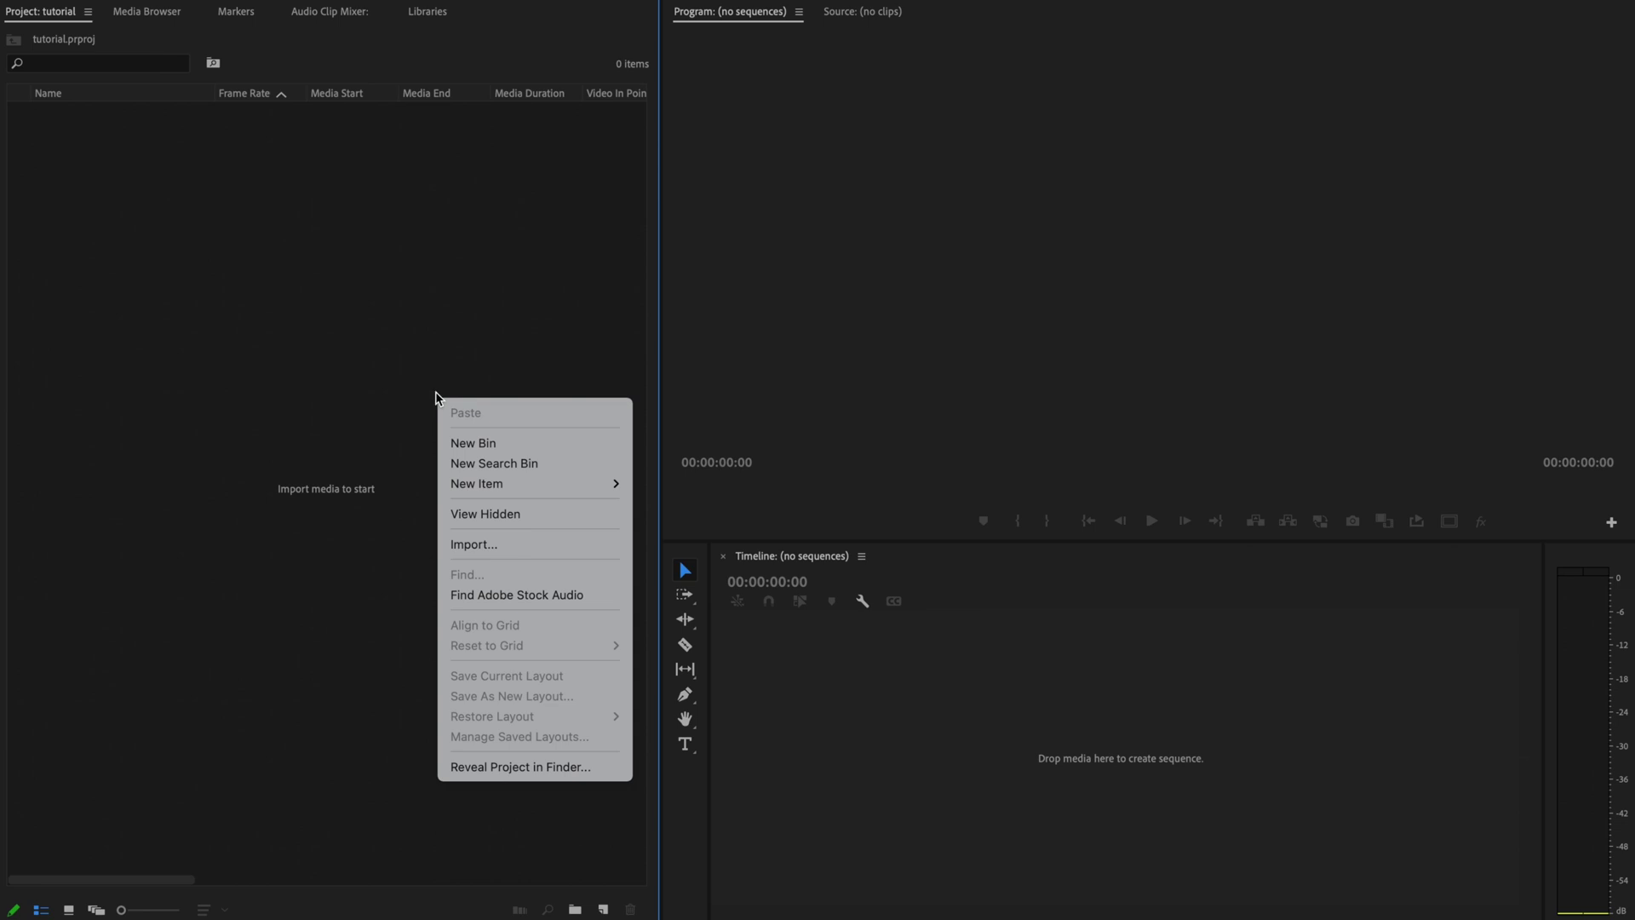
mouse_move(516, 485)
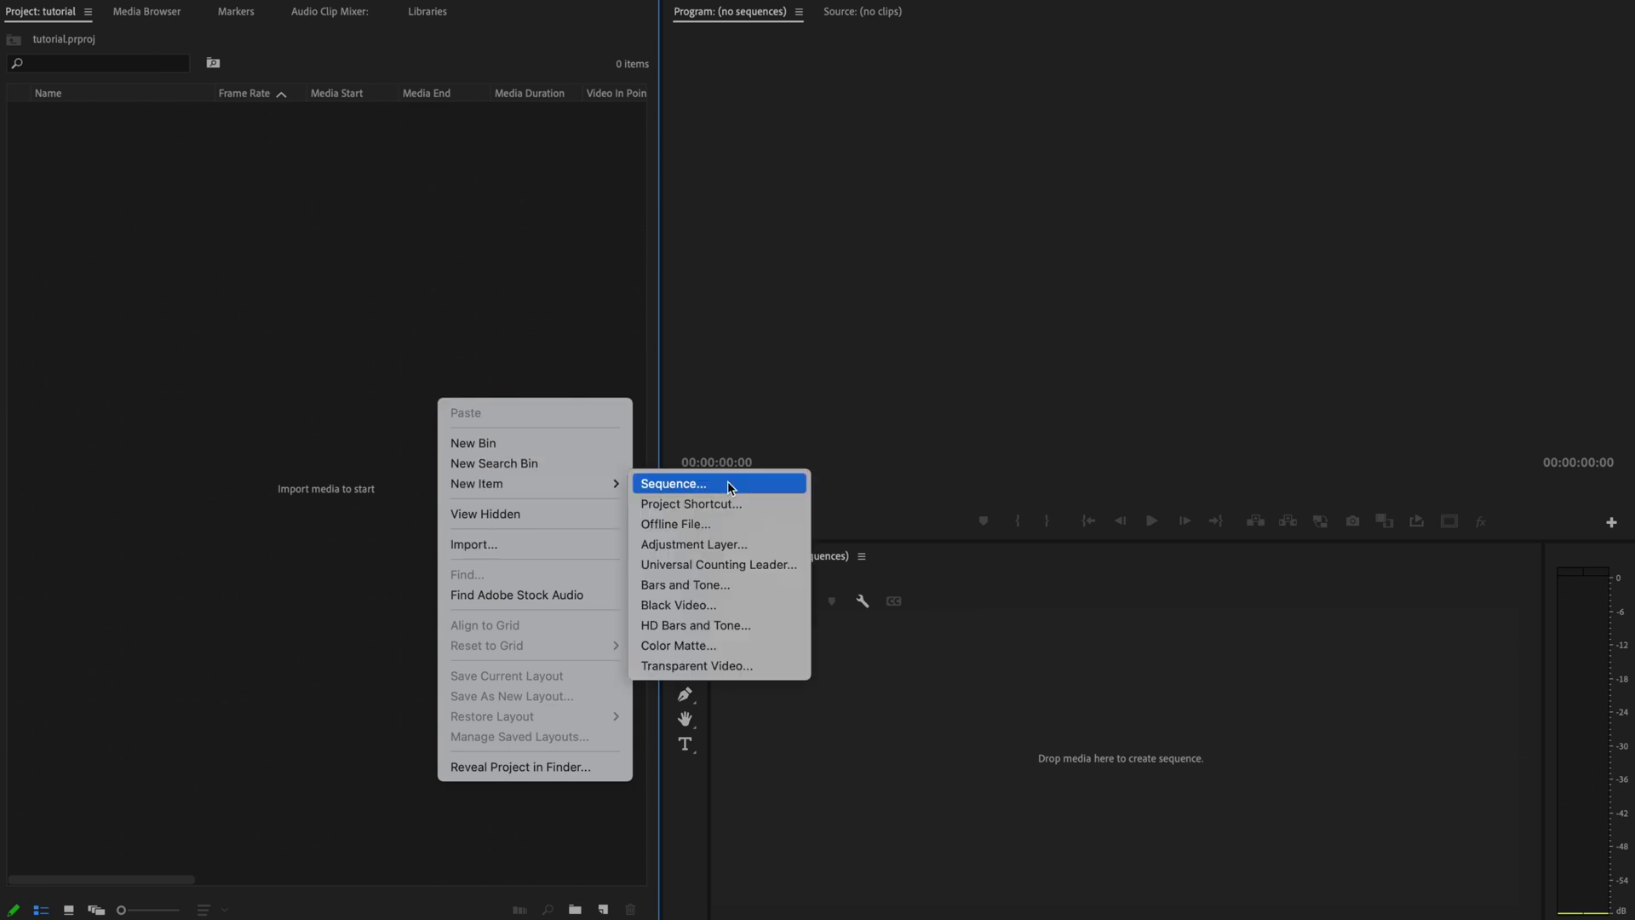
click(673, 483)
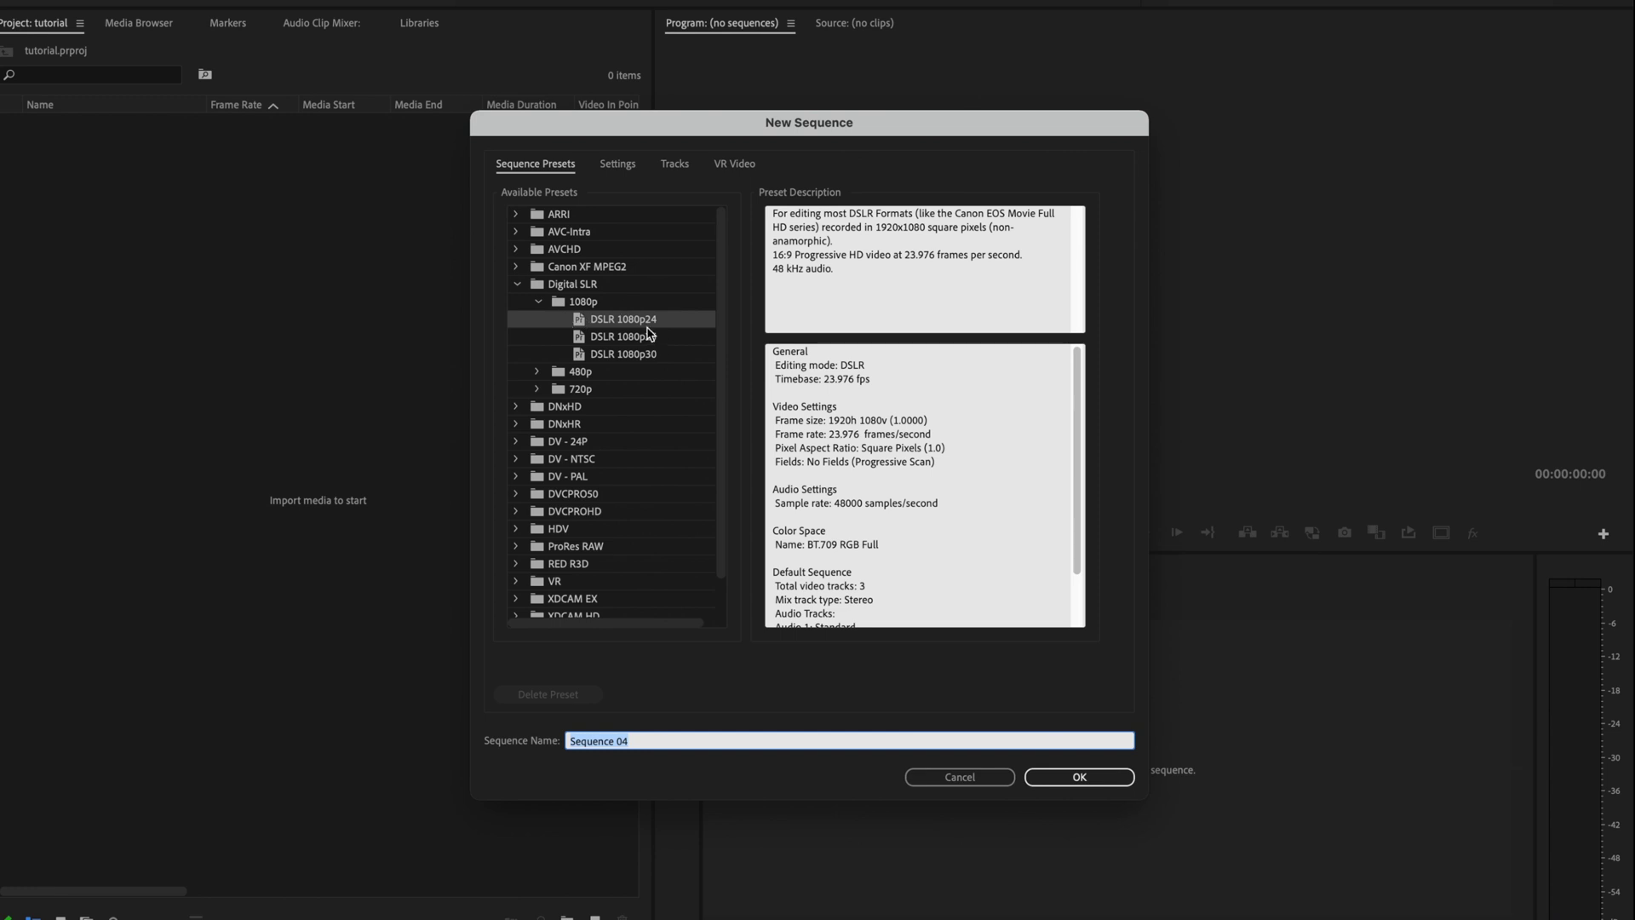
key(Return)
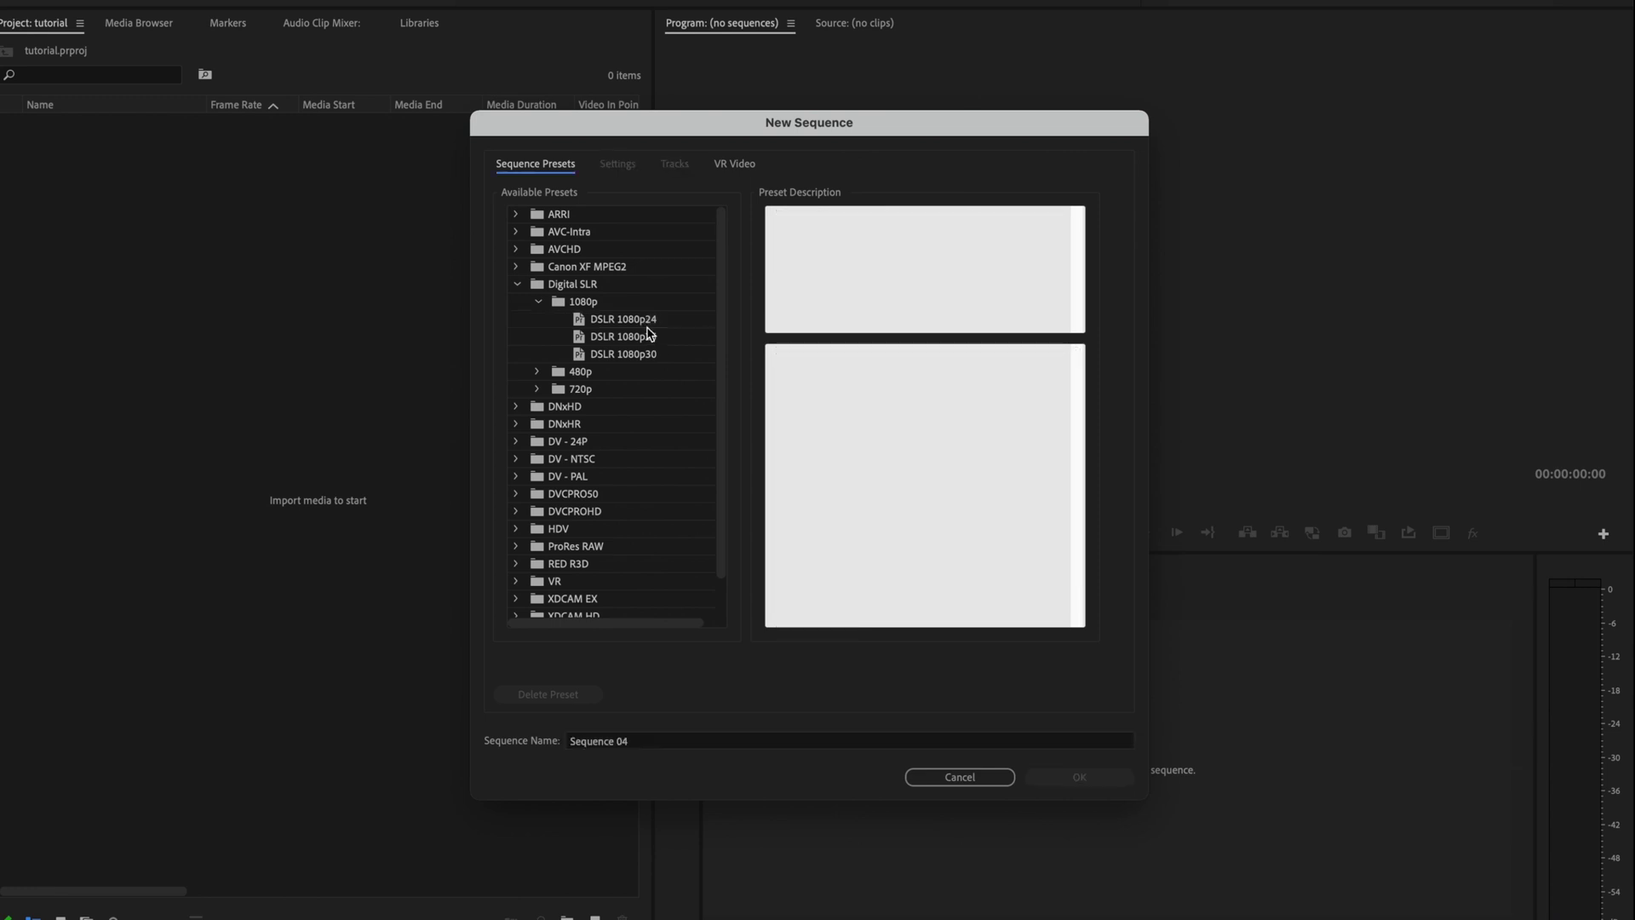
click(644, 319)
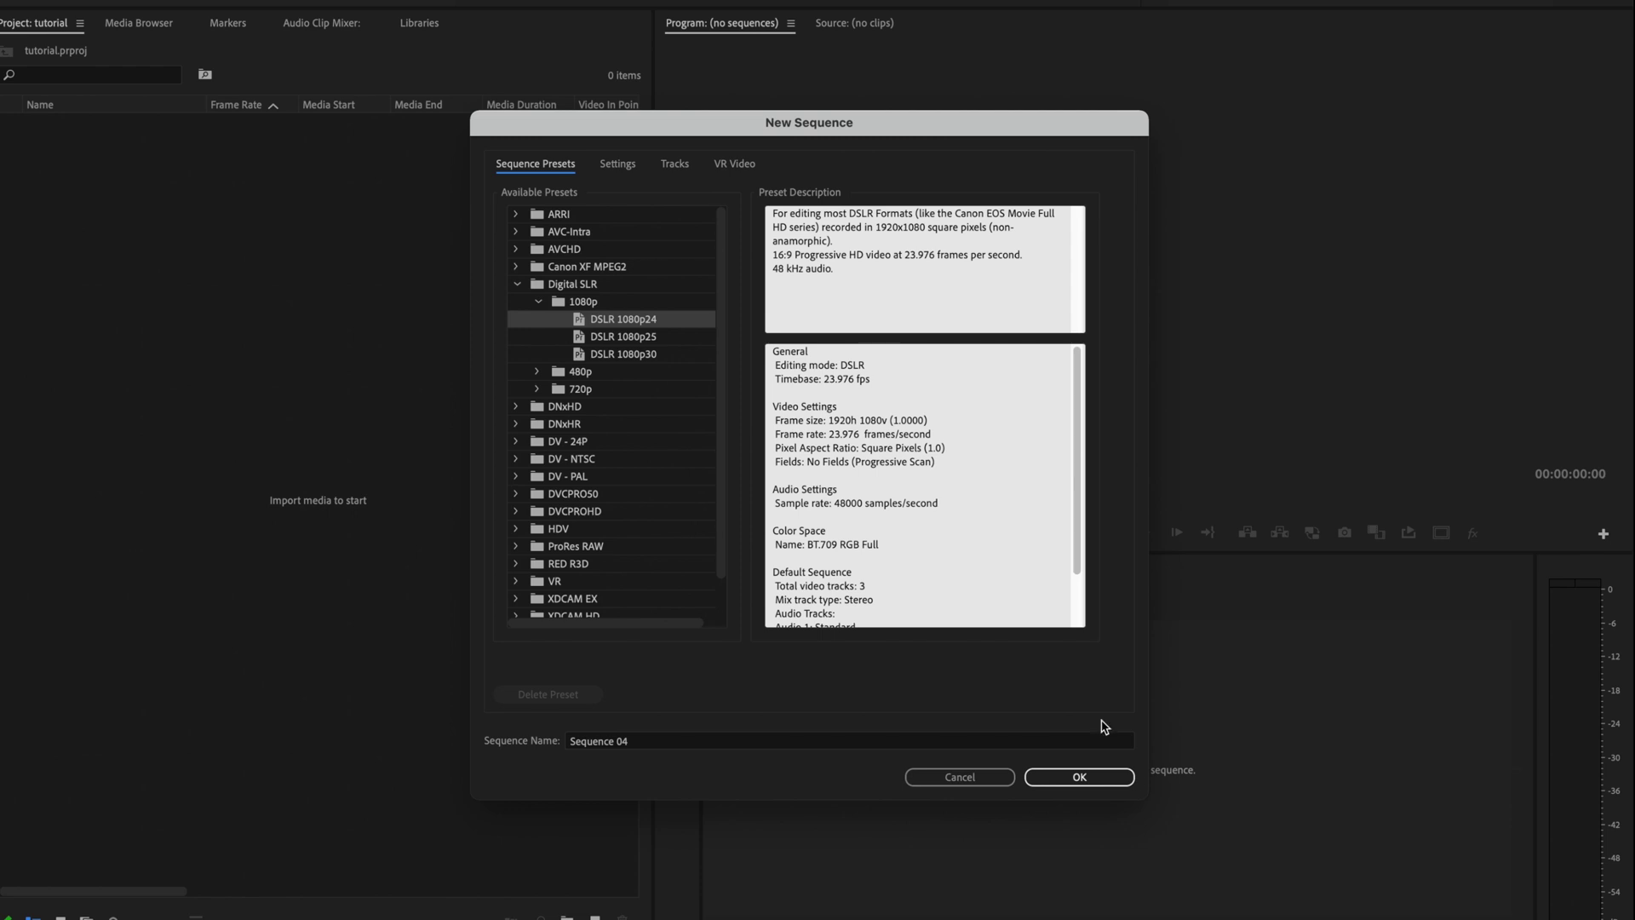
click(1102, 773)
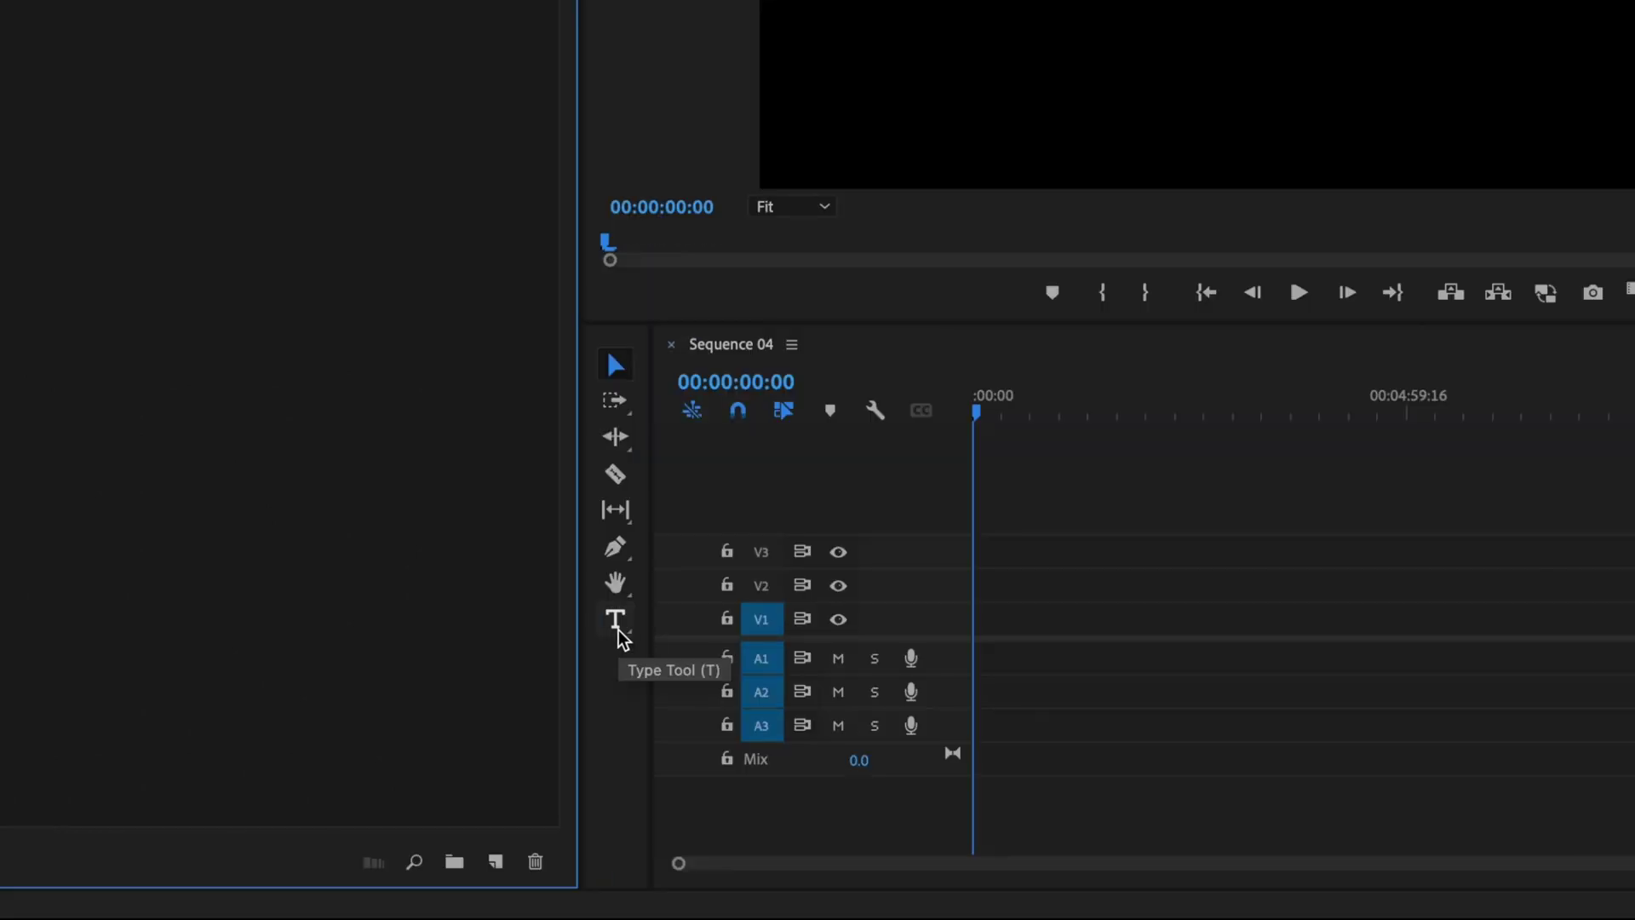
- Add a text layer reading "CINEMATIC TITLE" to the program frame with the Type tool
click(618, 631)
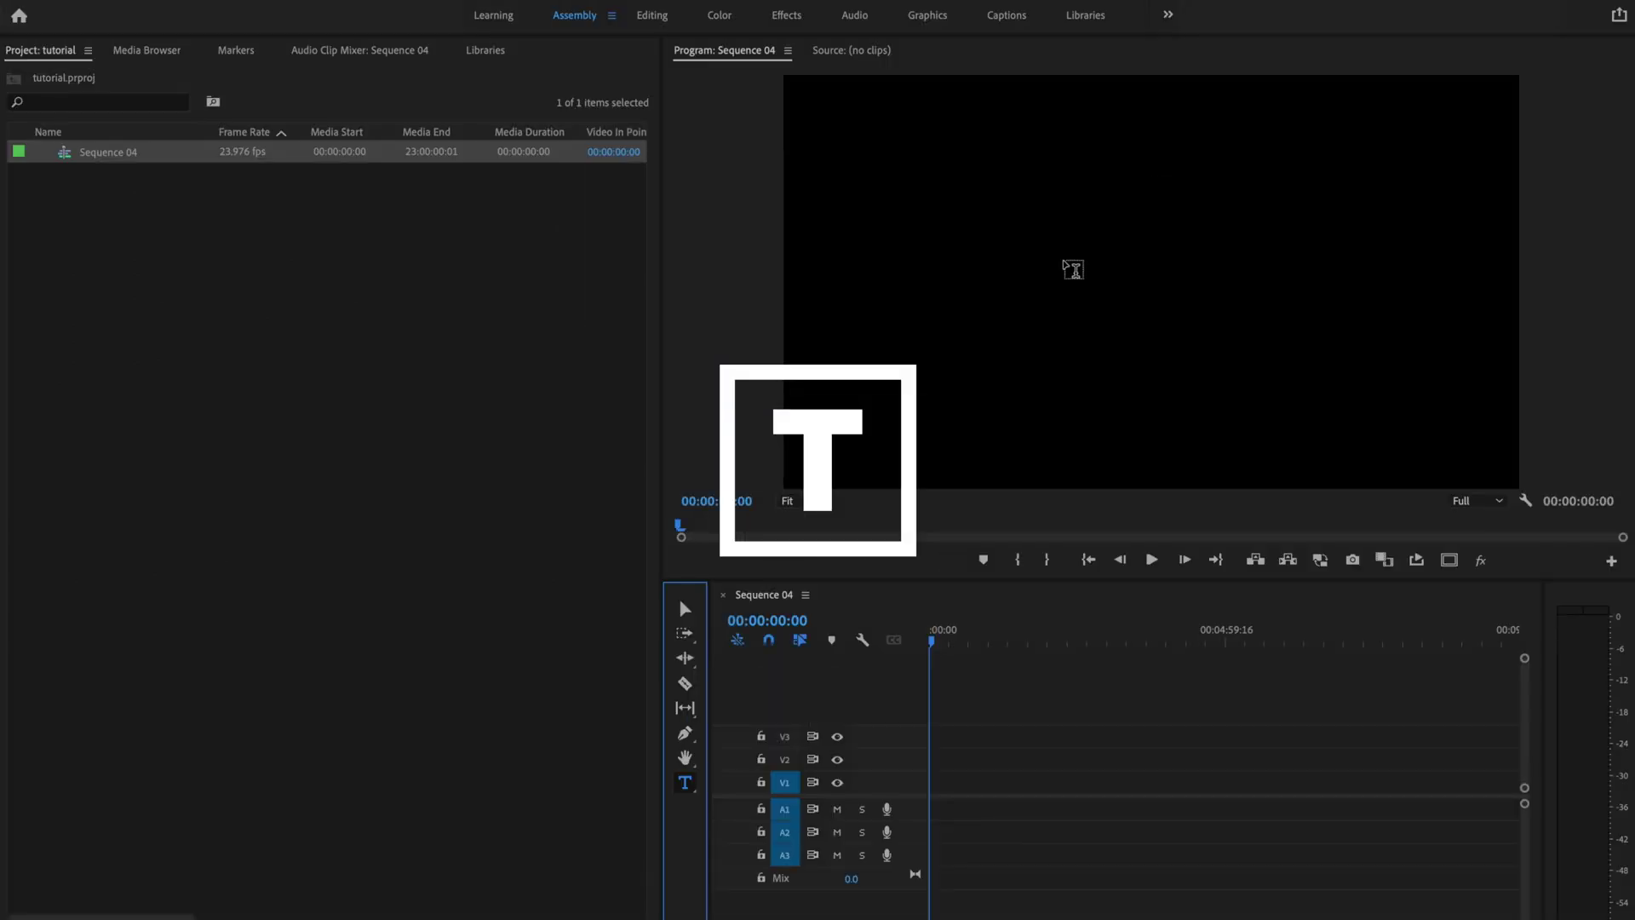
click(1071, 269)
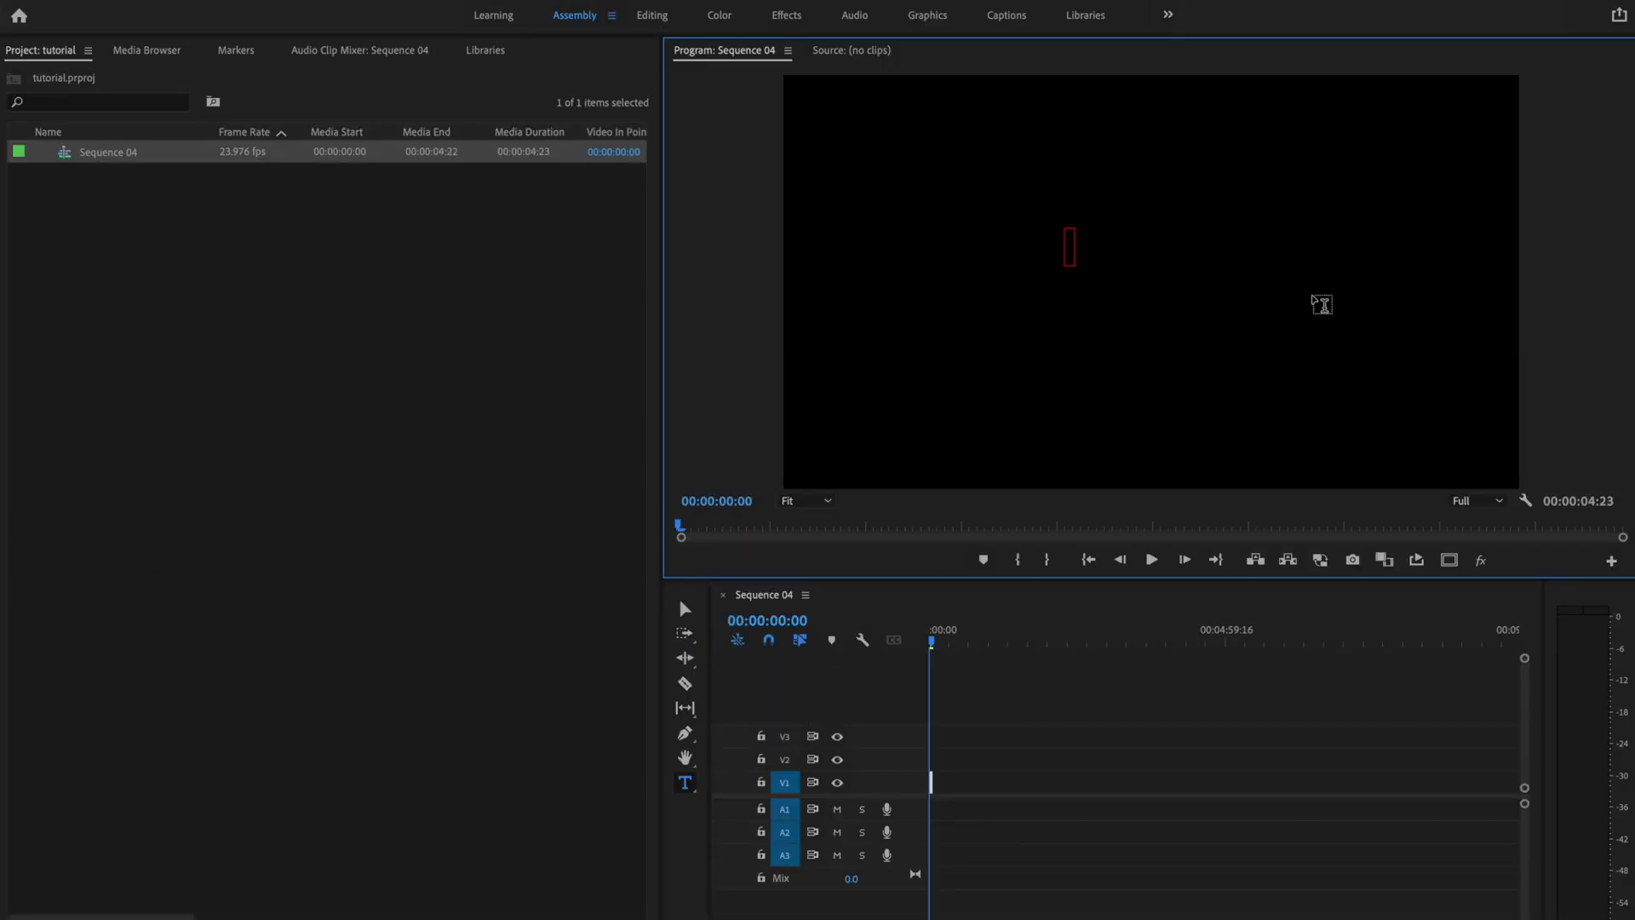
text(CINEMATIC TIT)
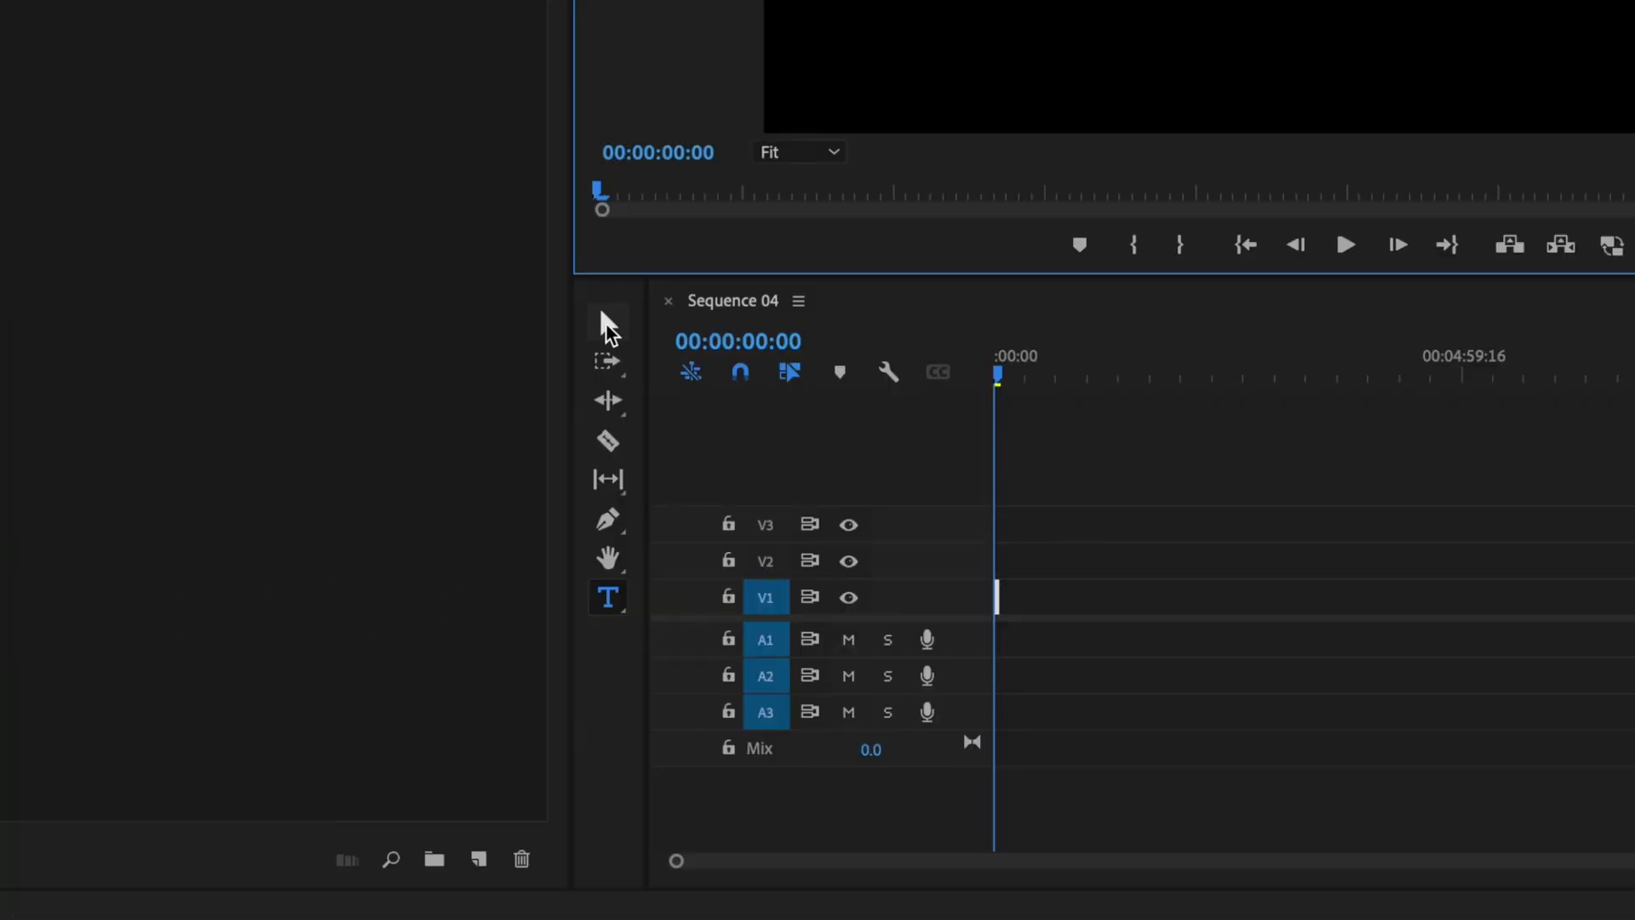
click(609, 327)
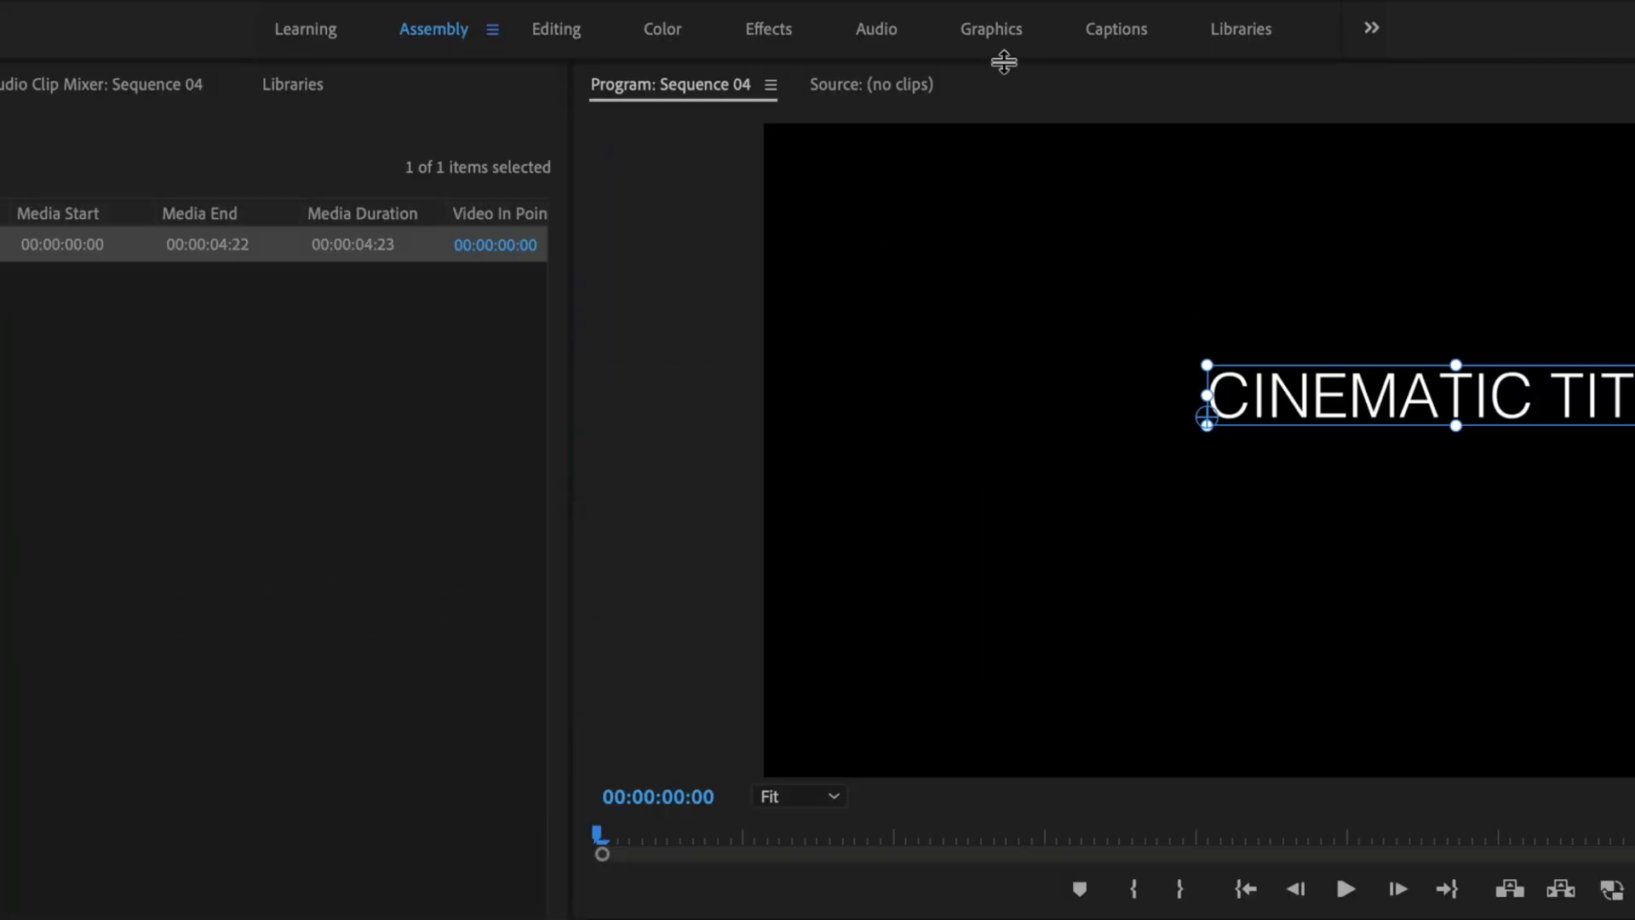
- Switch to the Graphics workspace and set the font of the CINEMATIC TITLE text to Gotham Black
click(1000, 40)
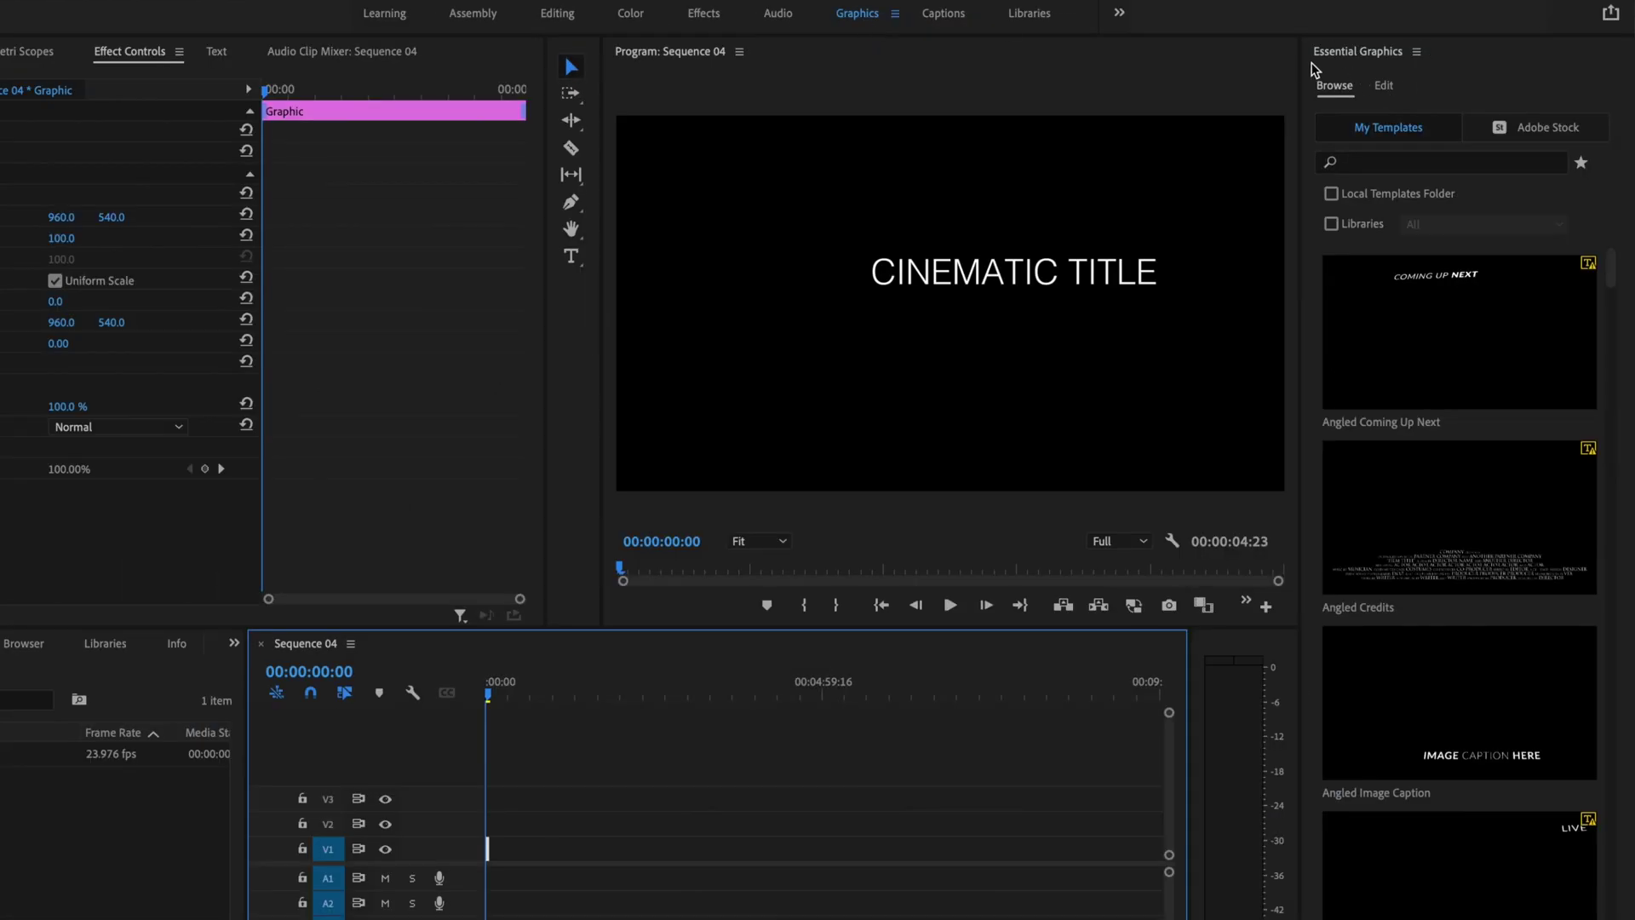
click(1384, 88)
click(1414, 119)
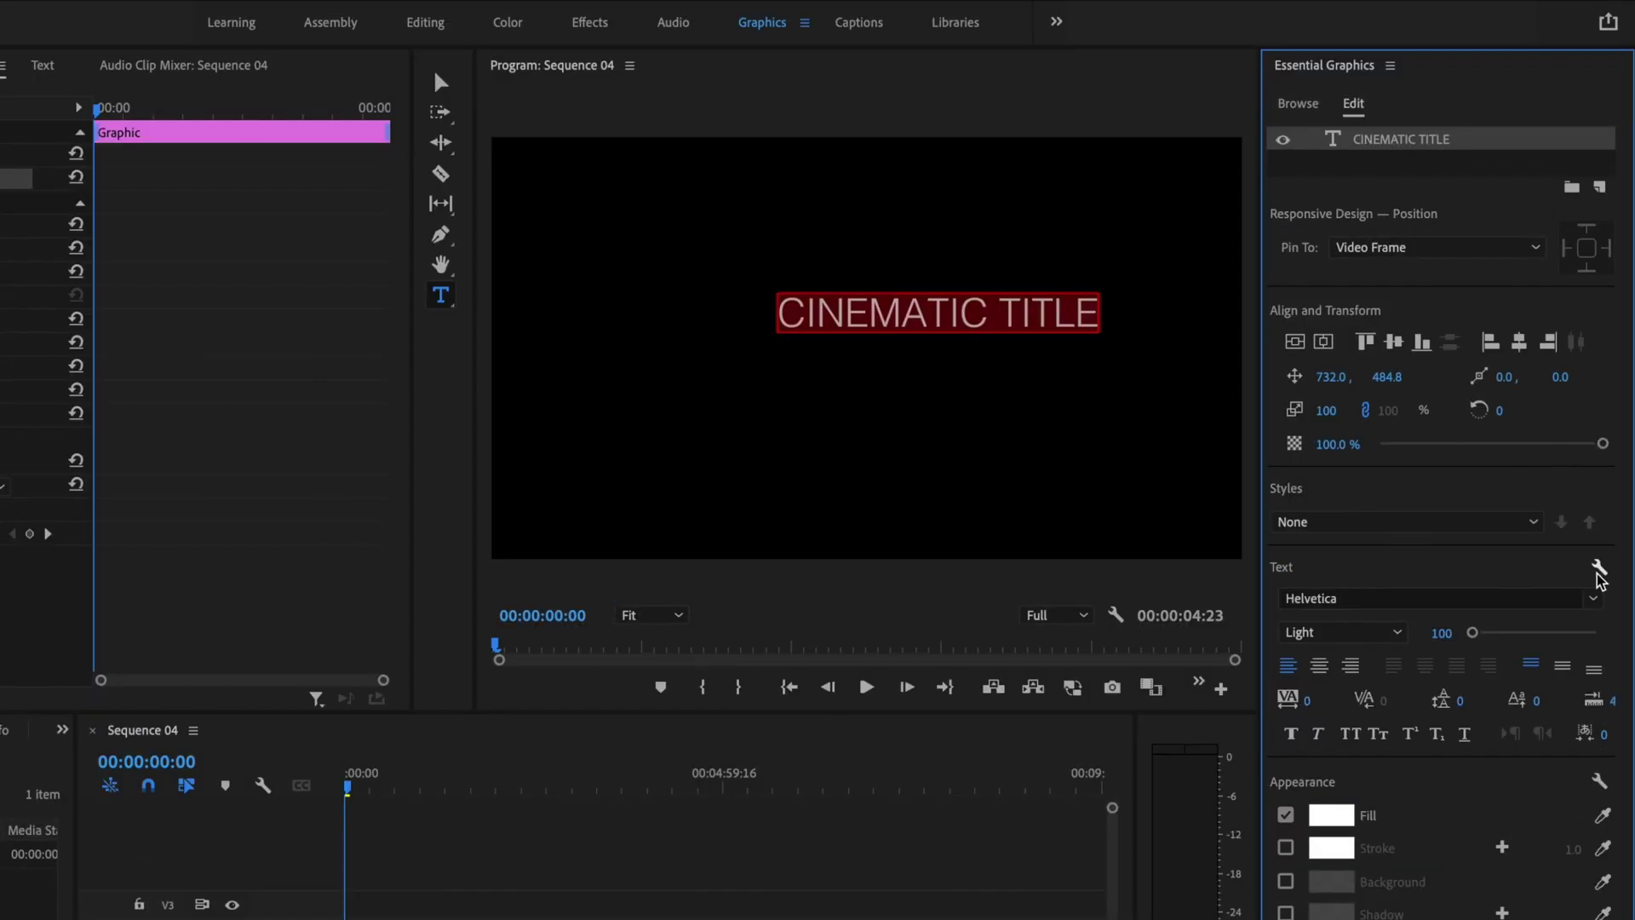
click(1593, 598)
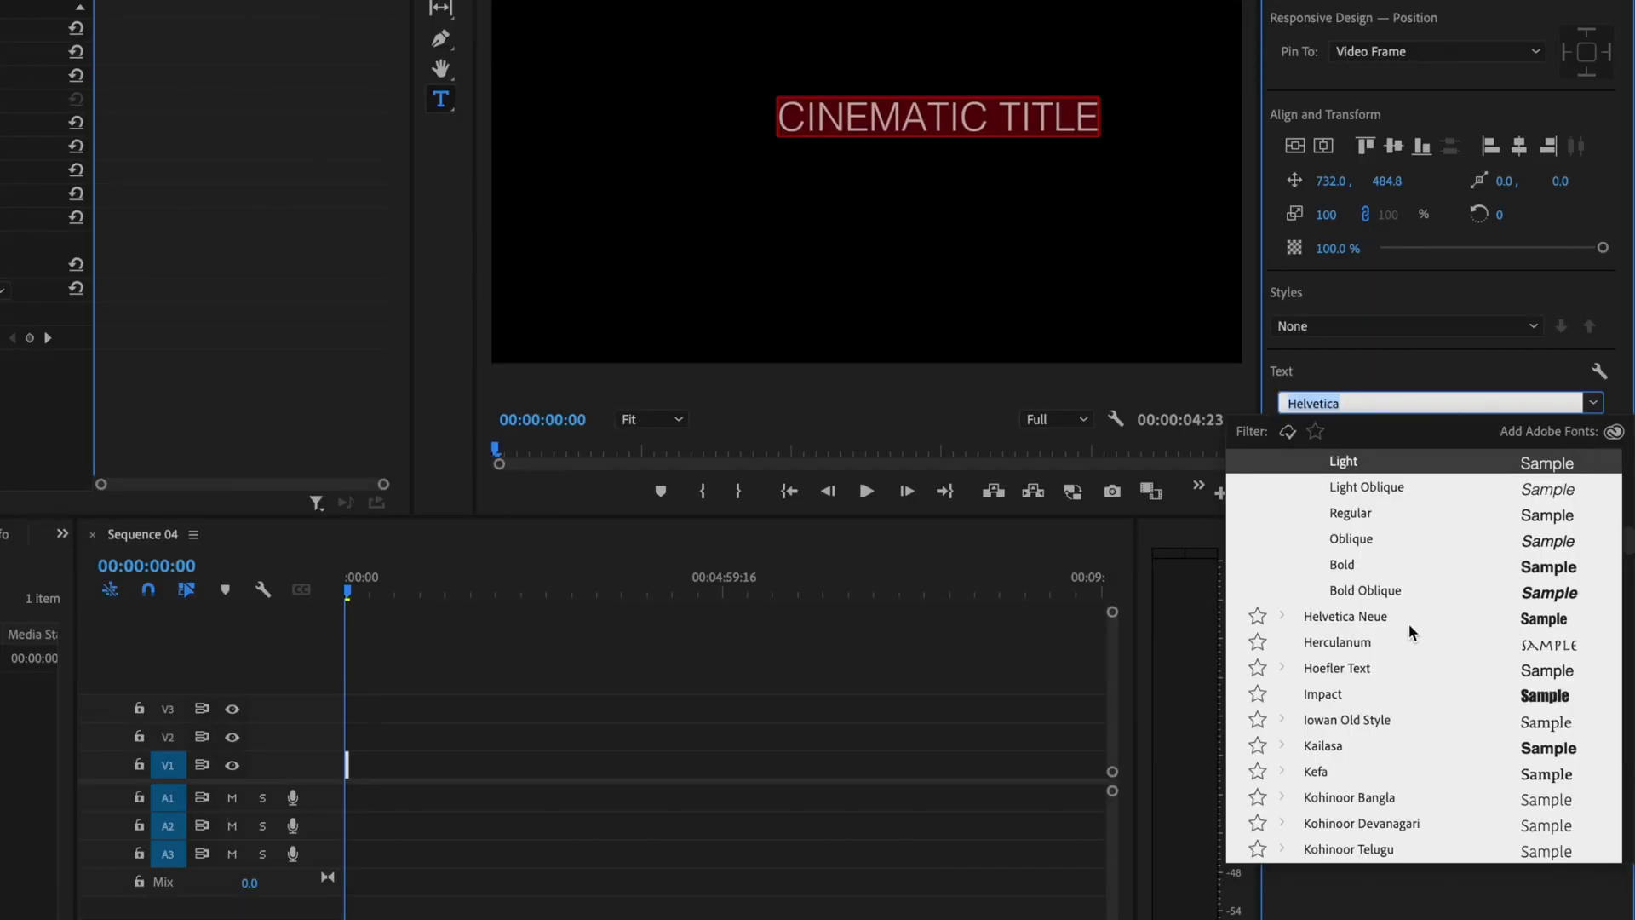
scroll(1410, 628, up, 5)
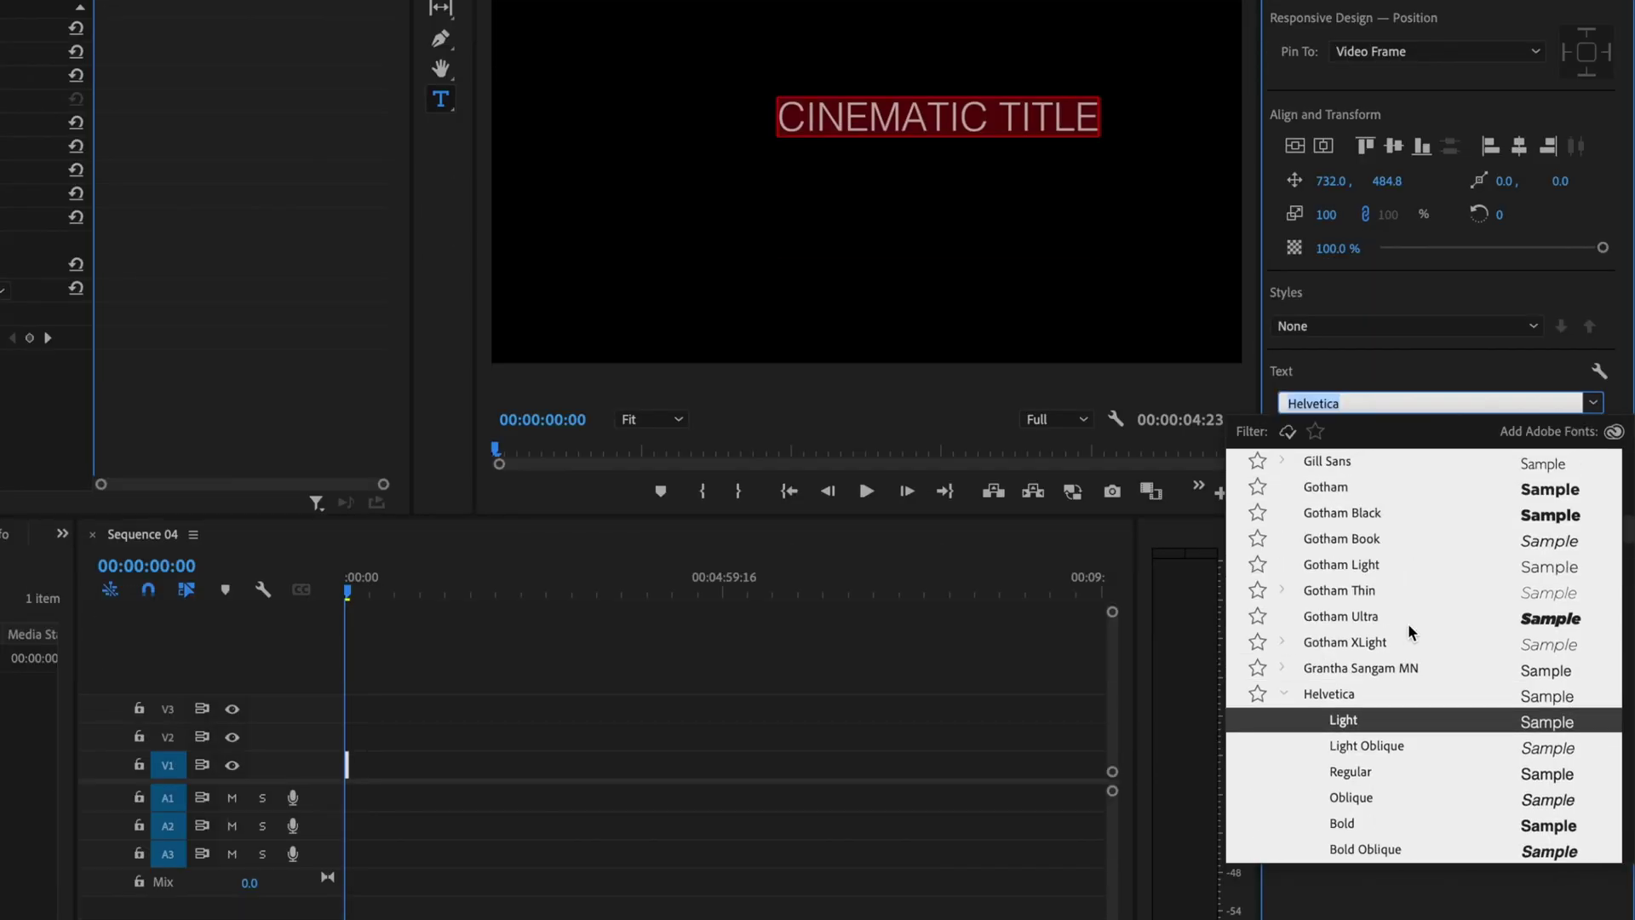
click(1386, 511)
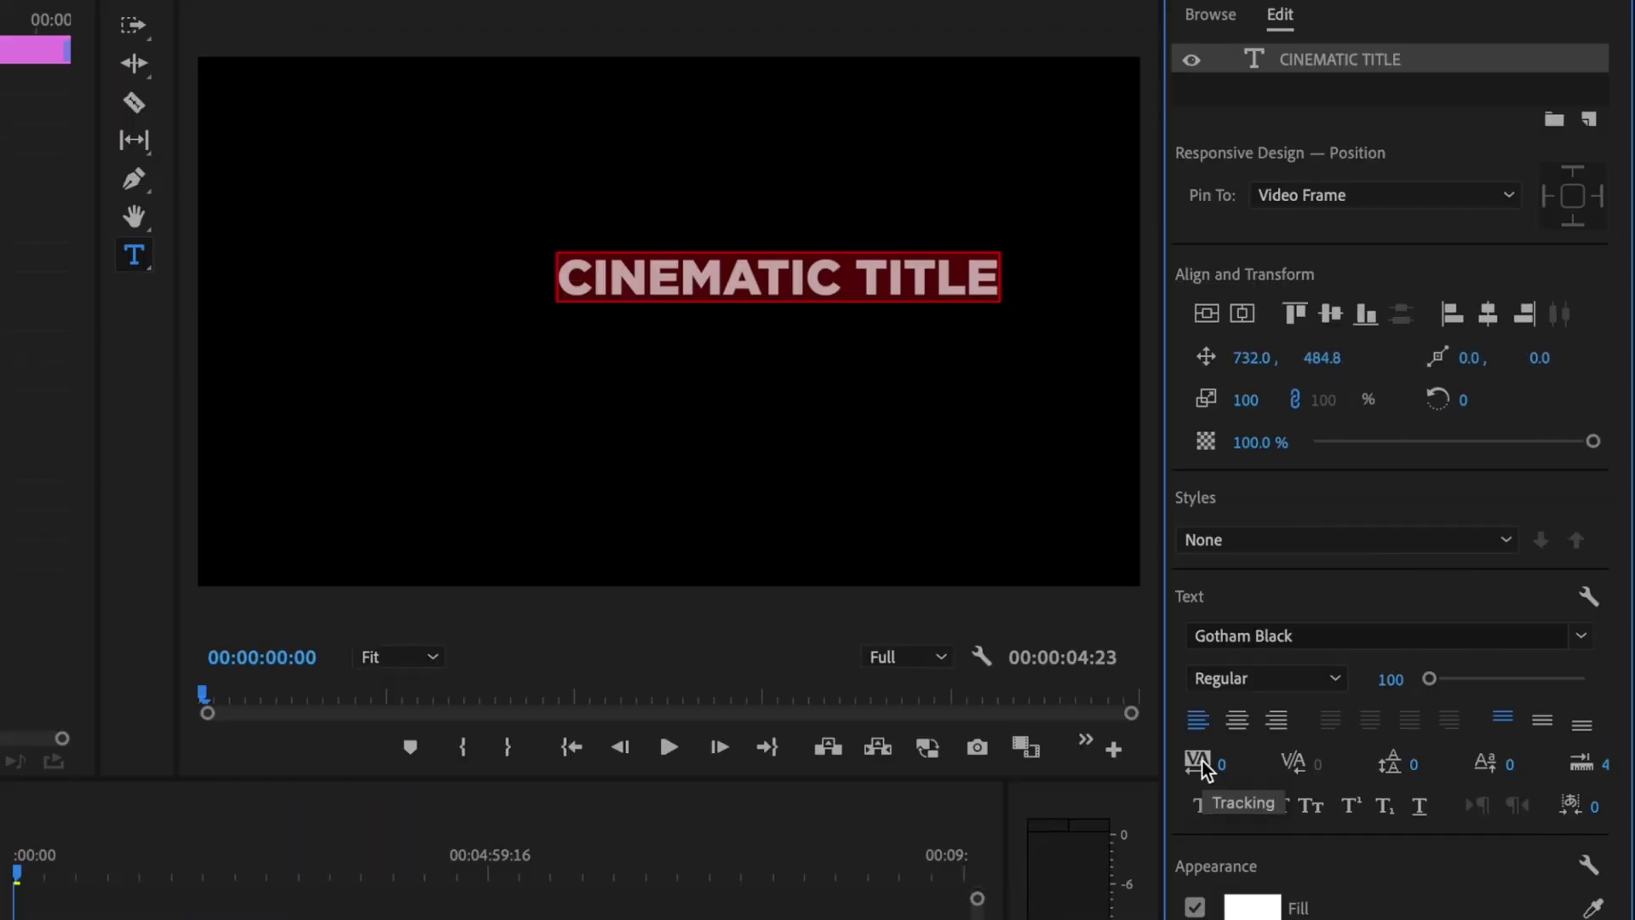
- Set the title's tracking to 225 and center it vertically and horizontally in the frame
drag(1219, 764, 1418, 764)
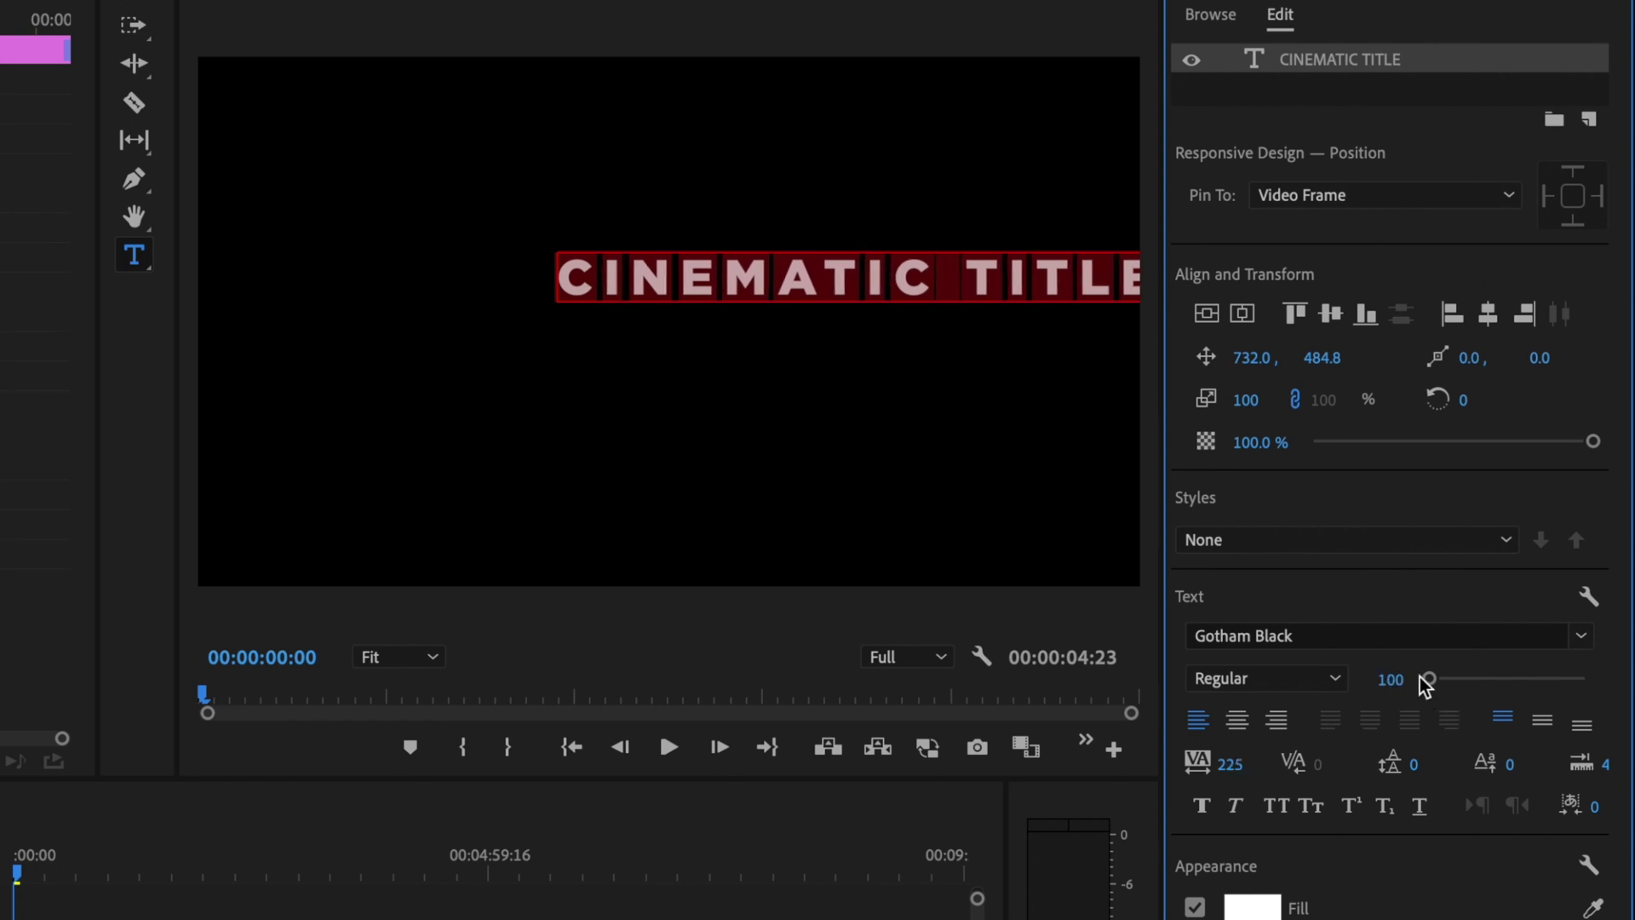
click(1208, 314)
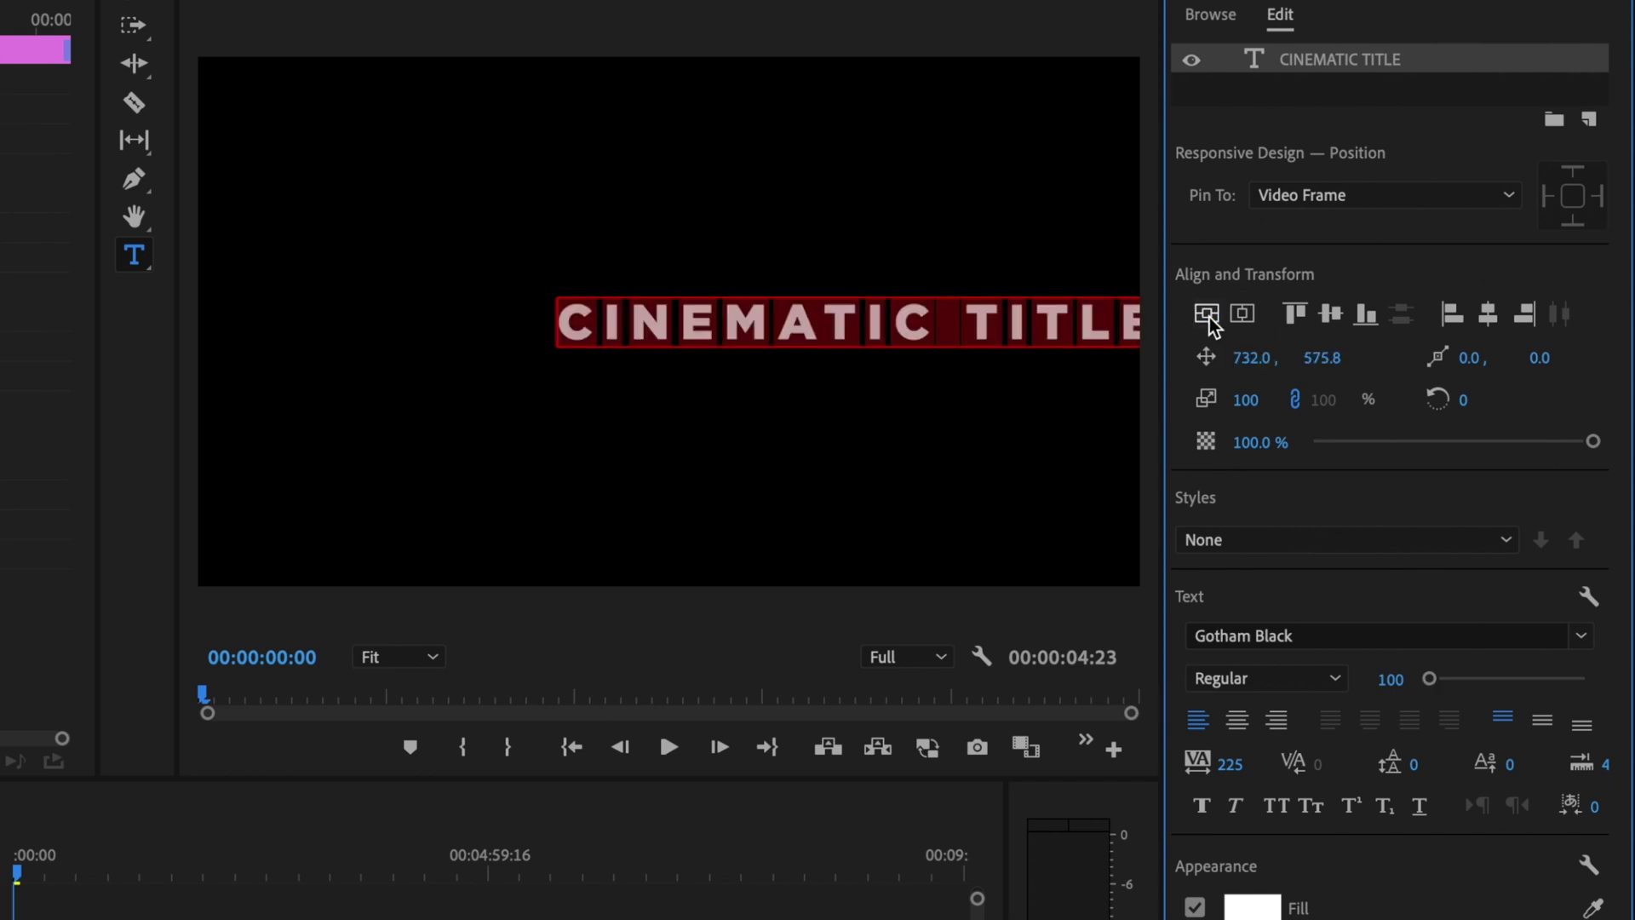
click(1245, 315)
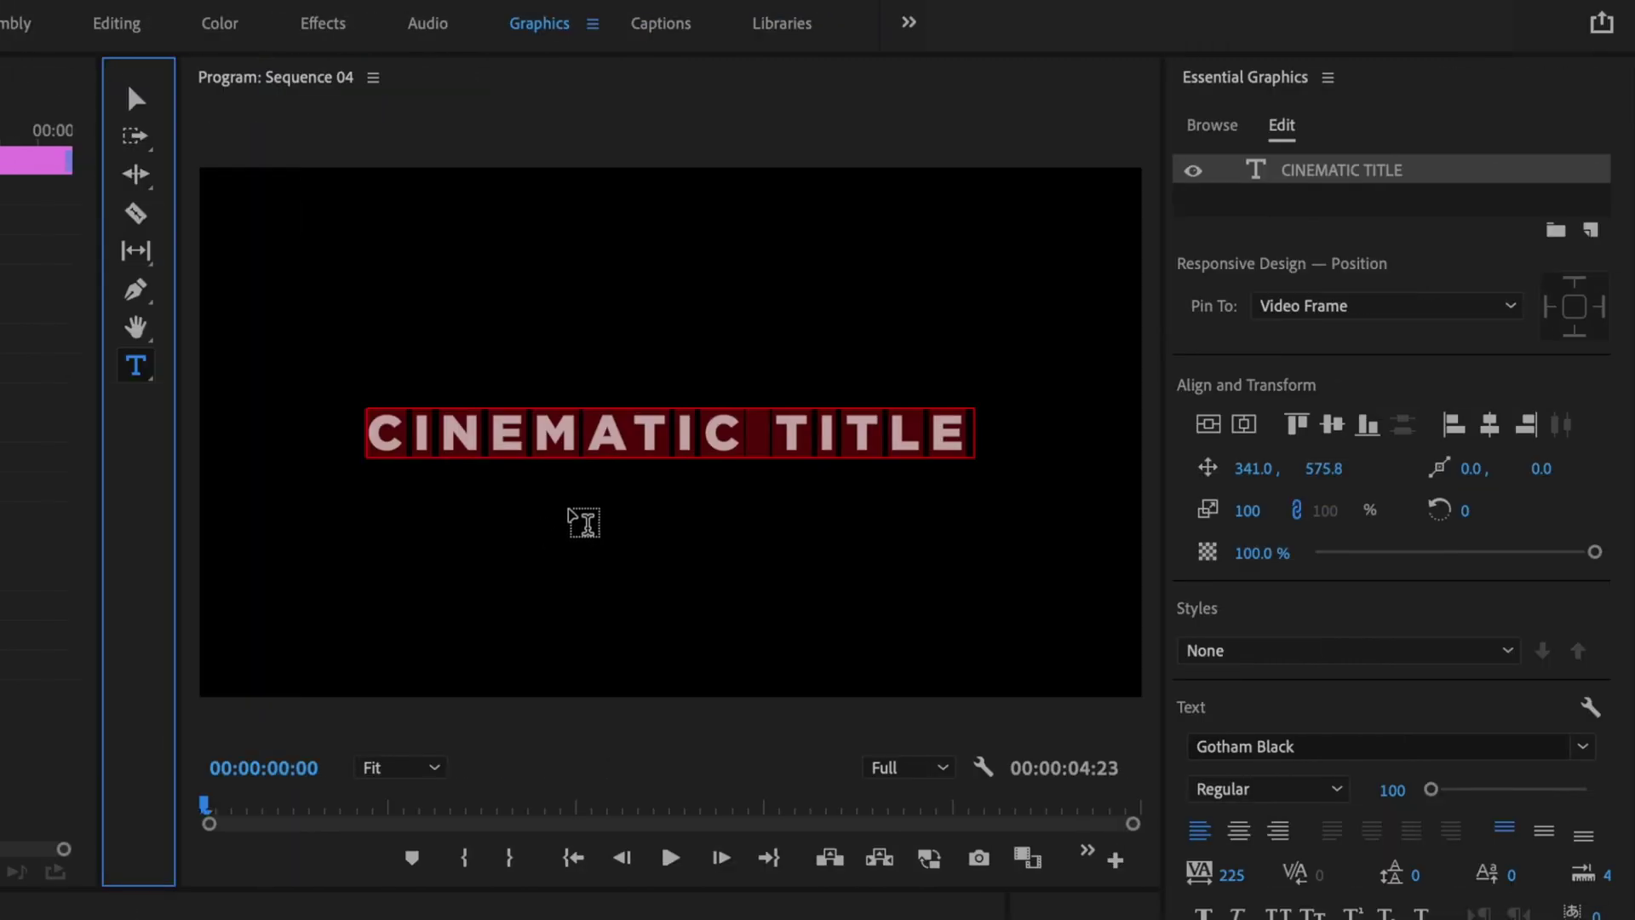
- Add a second text layer reading "SUPER EASY" below the title and set its font to Gotham Light
click(877, 506)
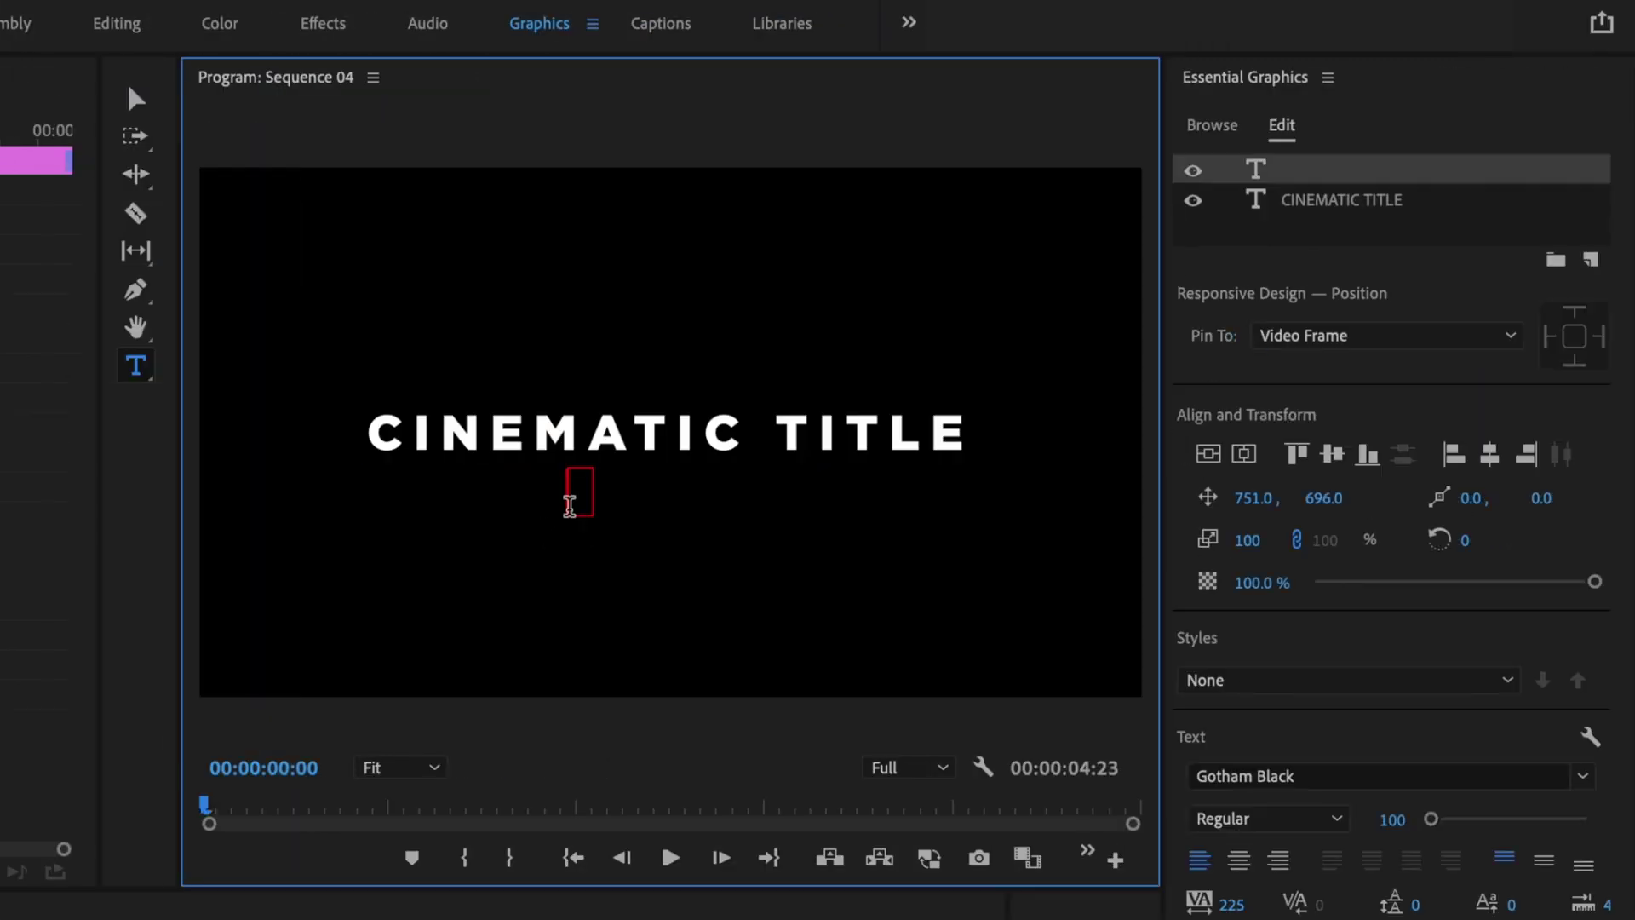
text(SUPER EASY)
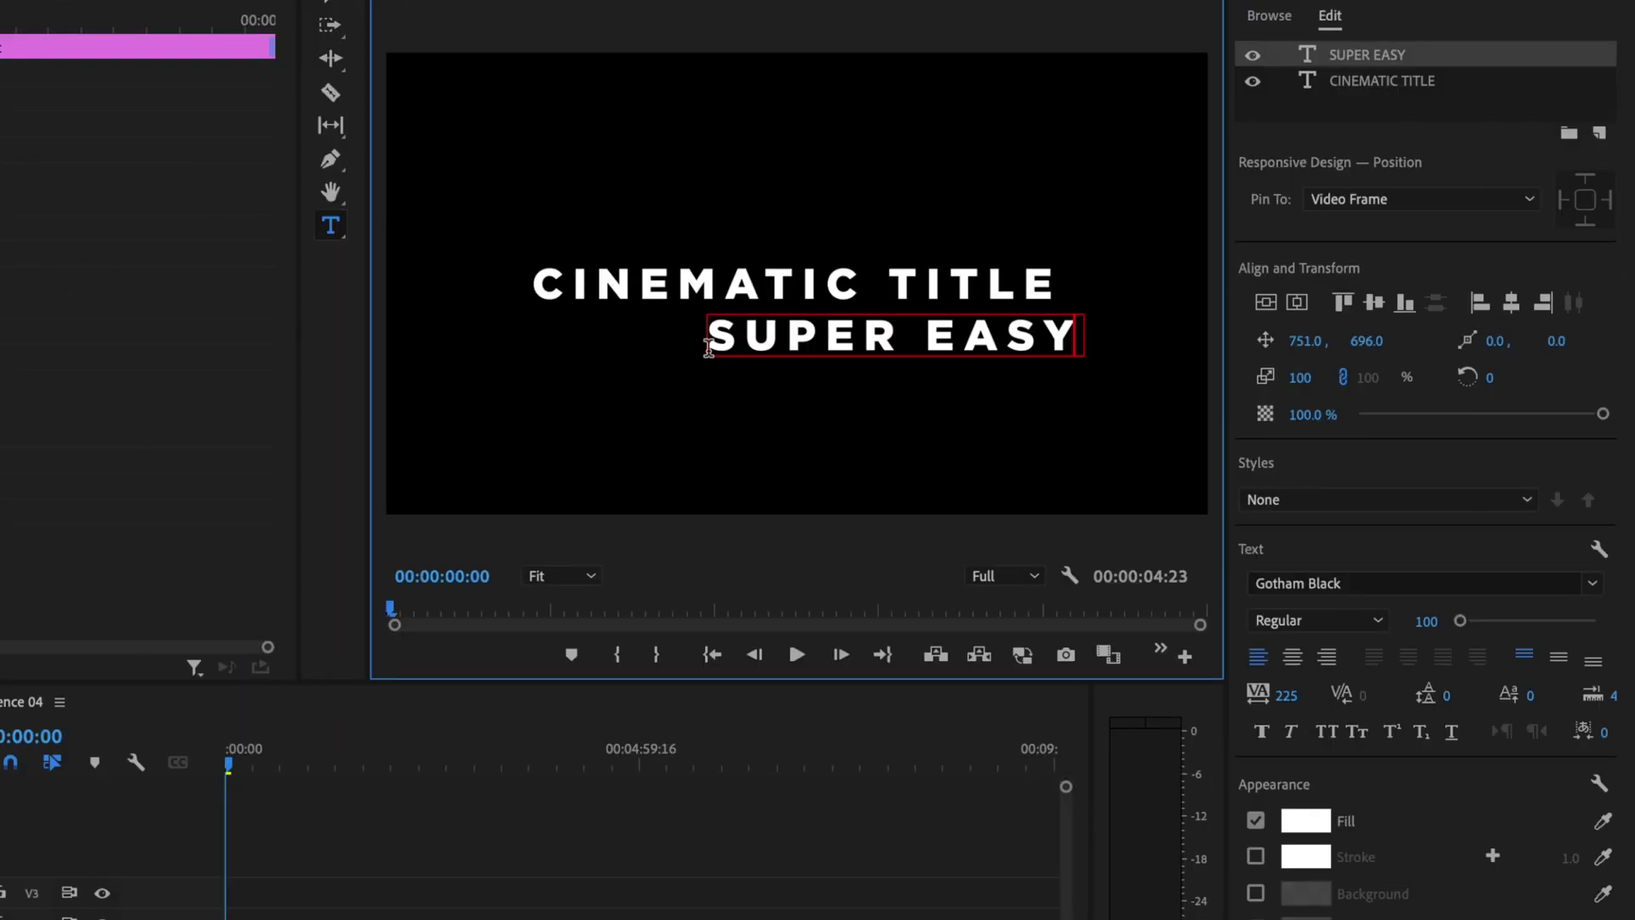
double_click(856, 339)
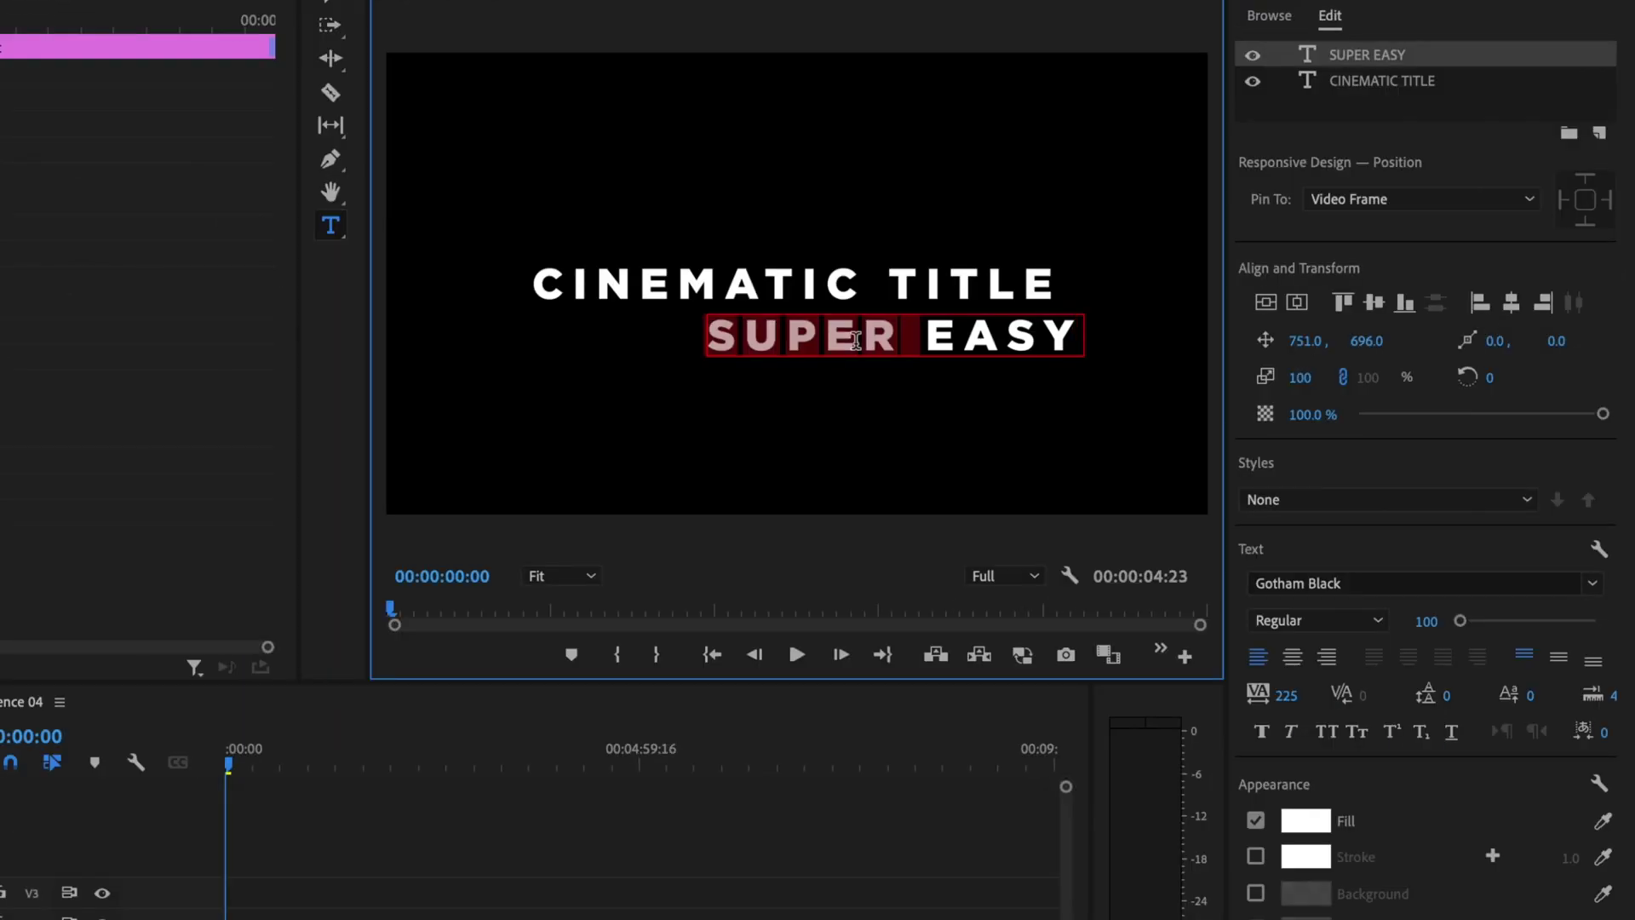
key(ctrl+a)
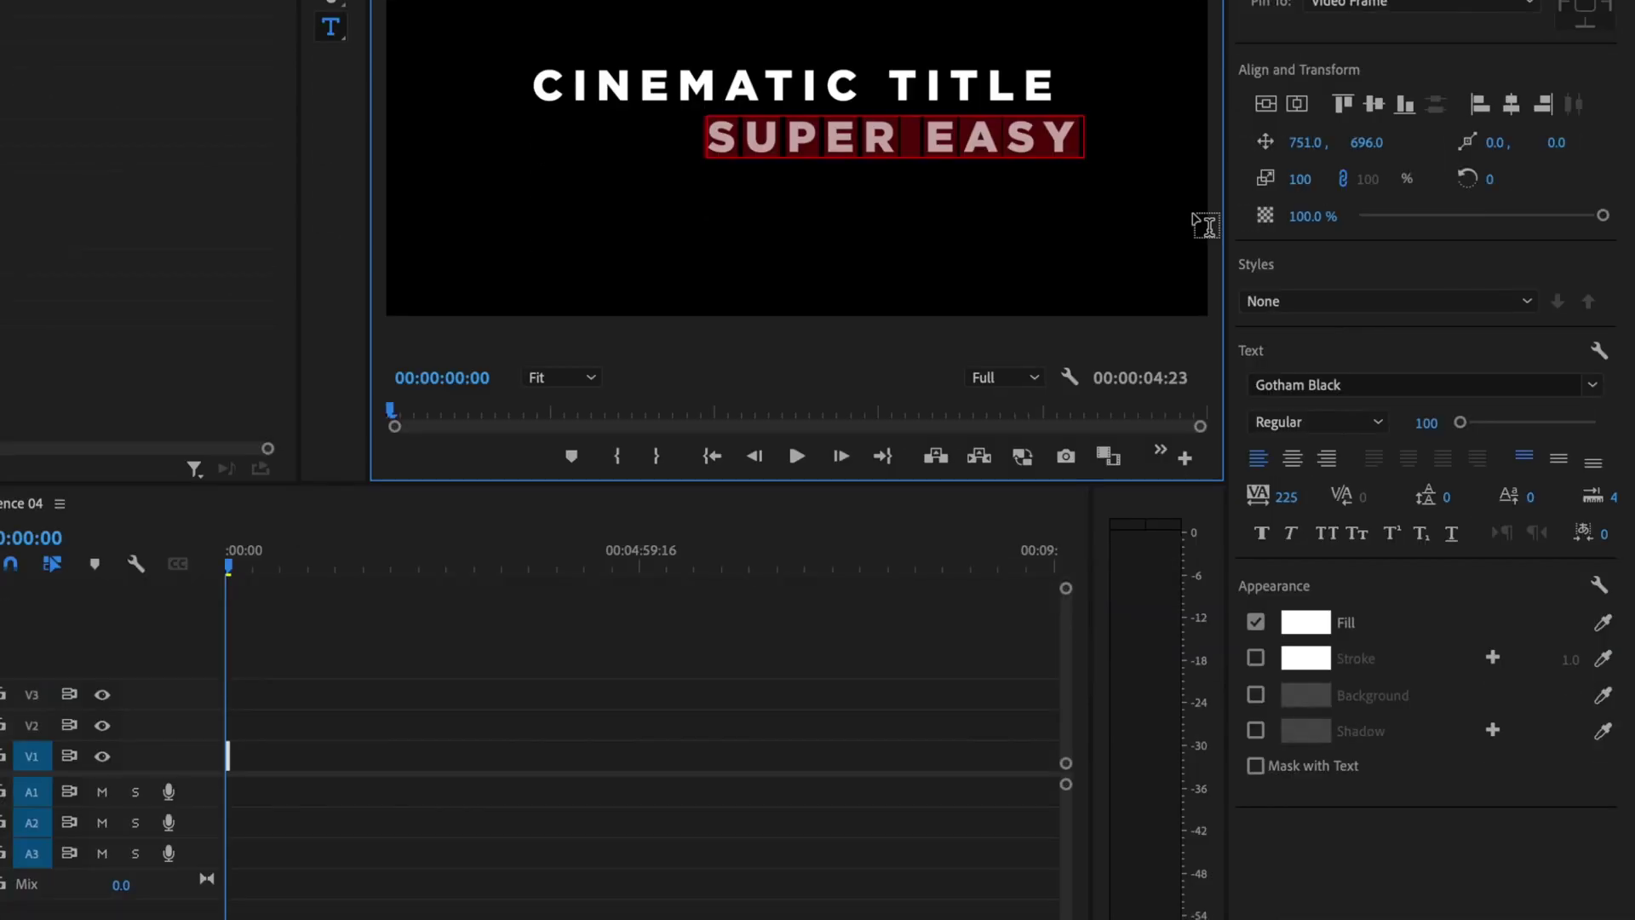
click(1593, 384)
click(1344, 503)
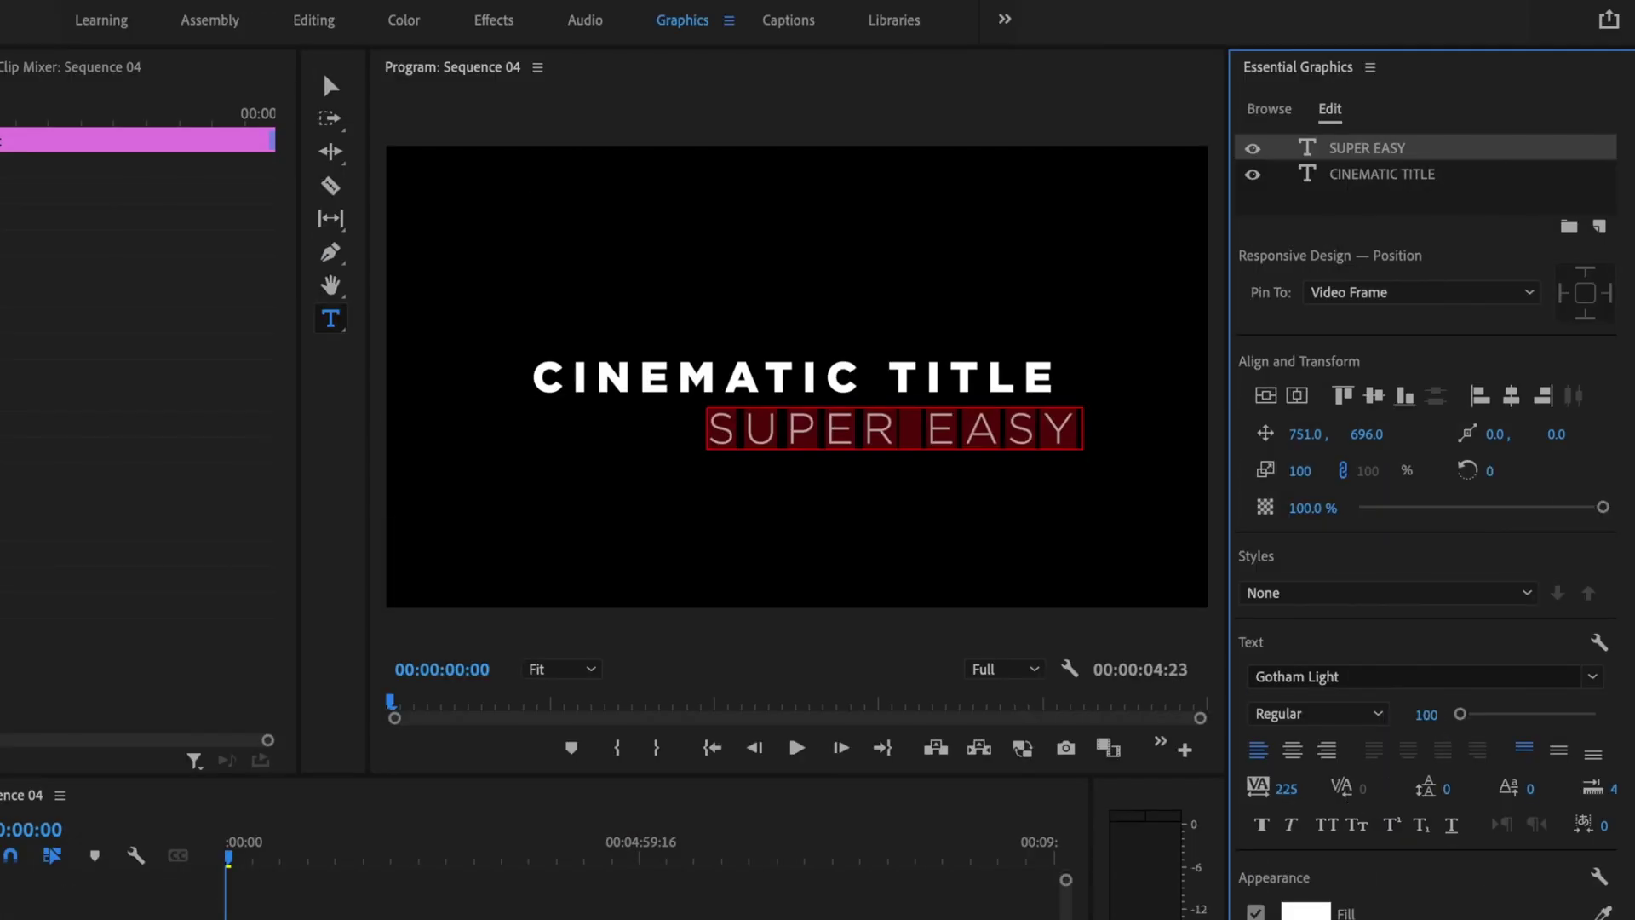
- Set the font size of the SUPER EASY text to 80
click(1424, 422)
text(80)
key(Return)
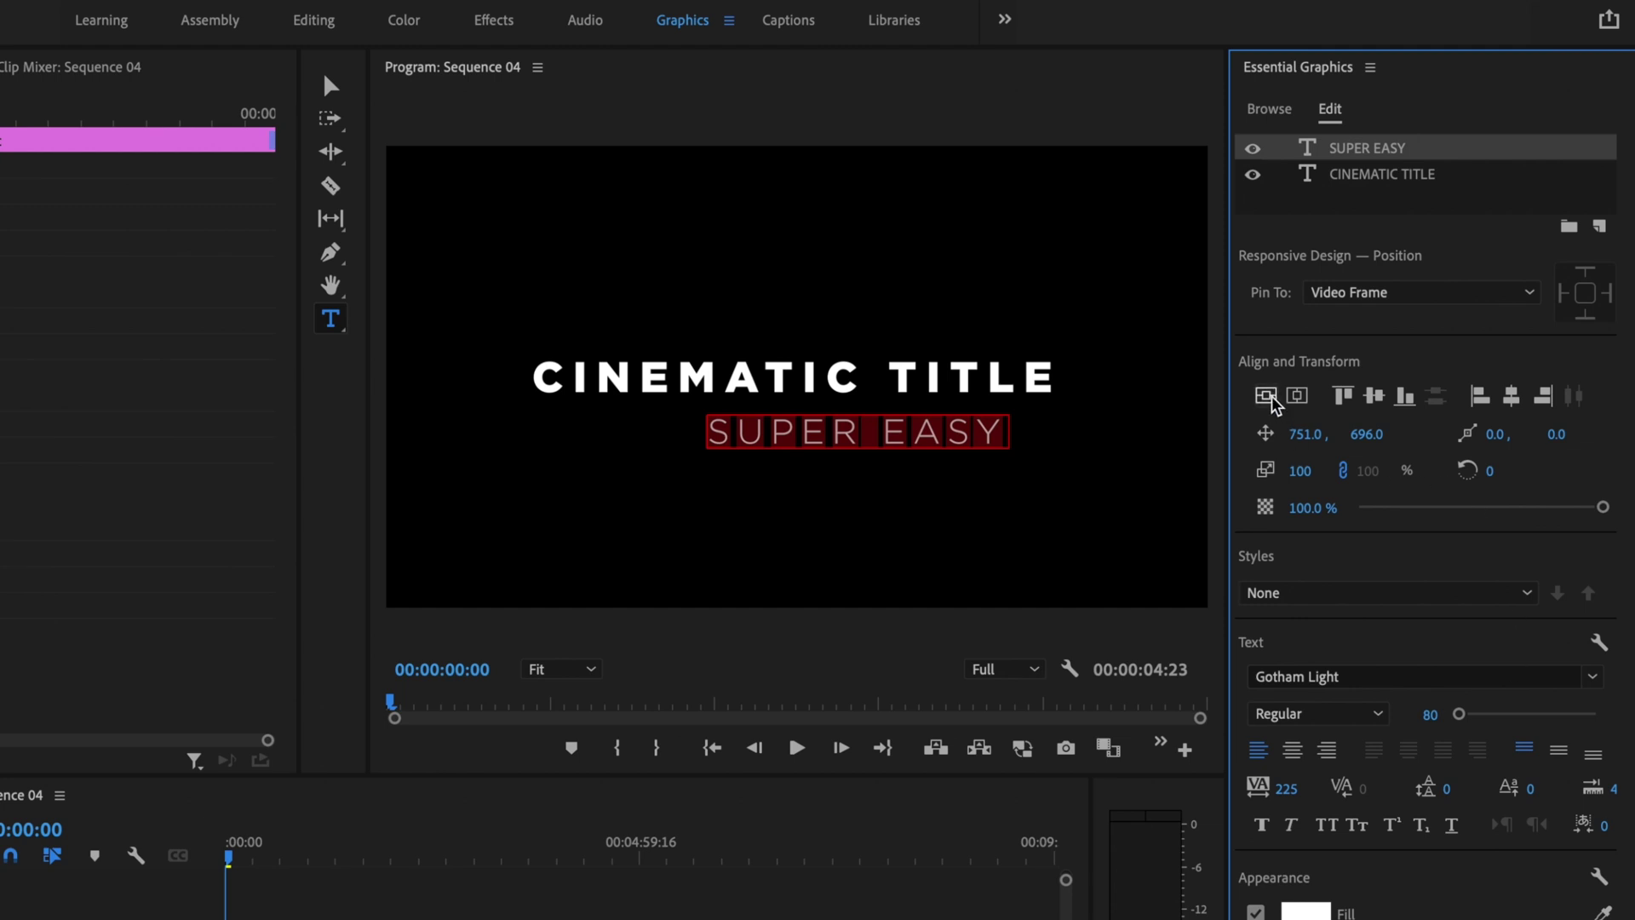
- Center the SUPER EASY text horizontally and set its vertical position to 659, just under the title
click(1296, 395)
drag(1367, 434, 1434, 434)
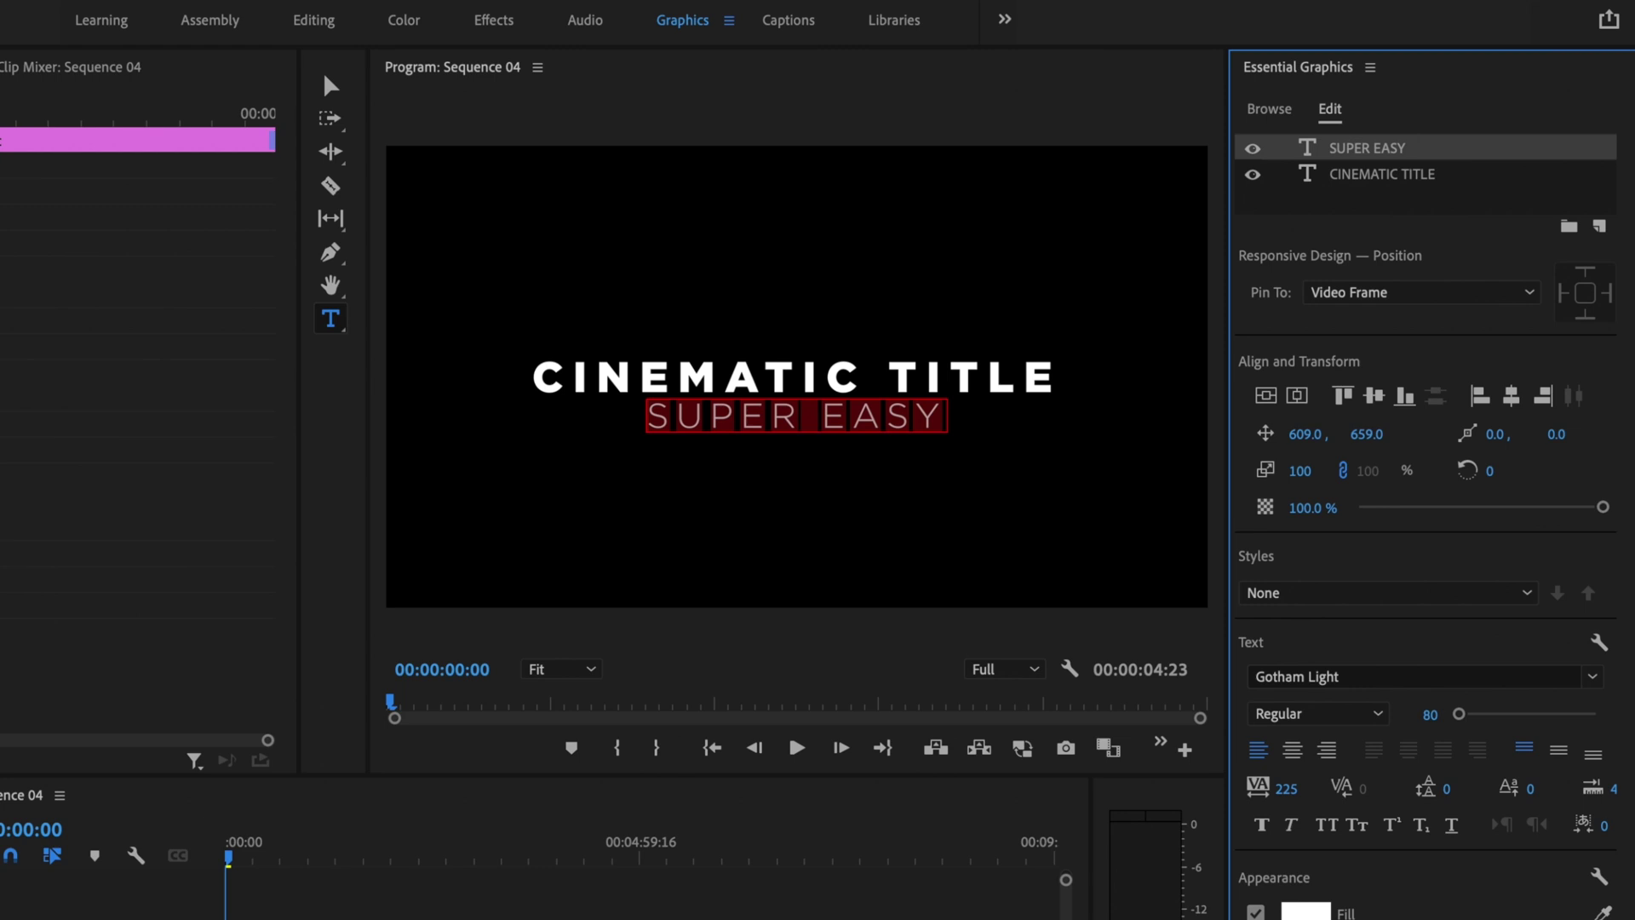
click(329, 88)
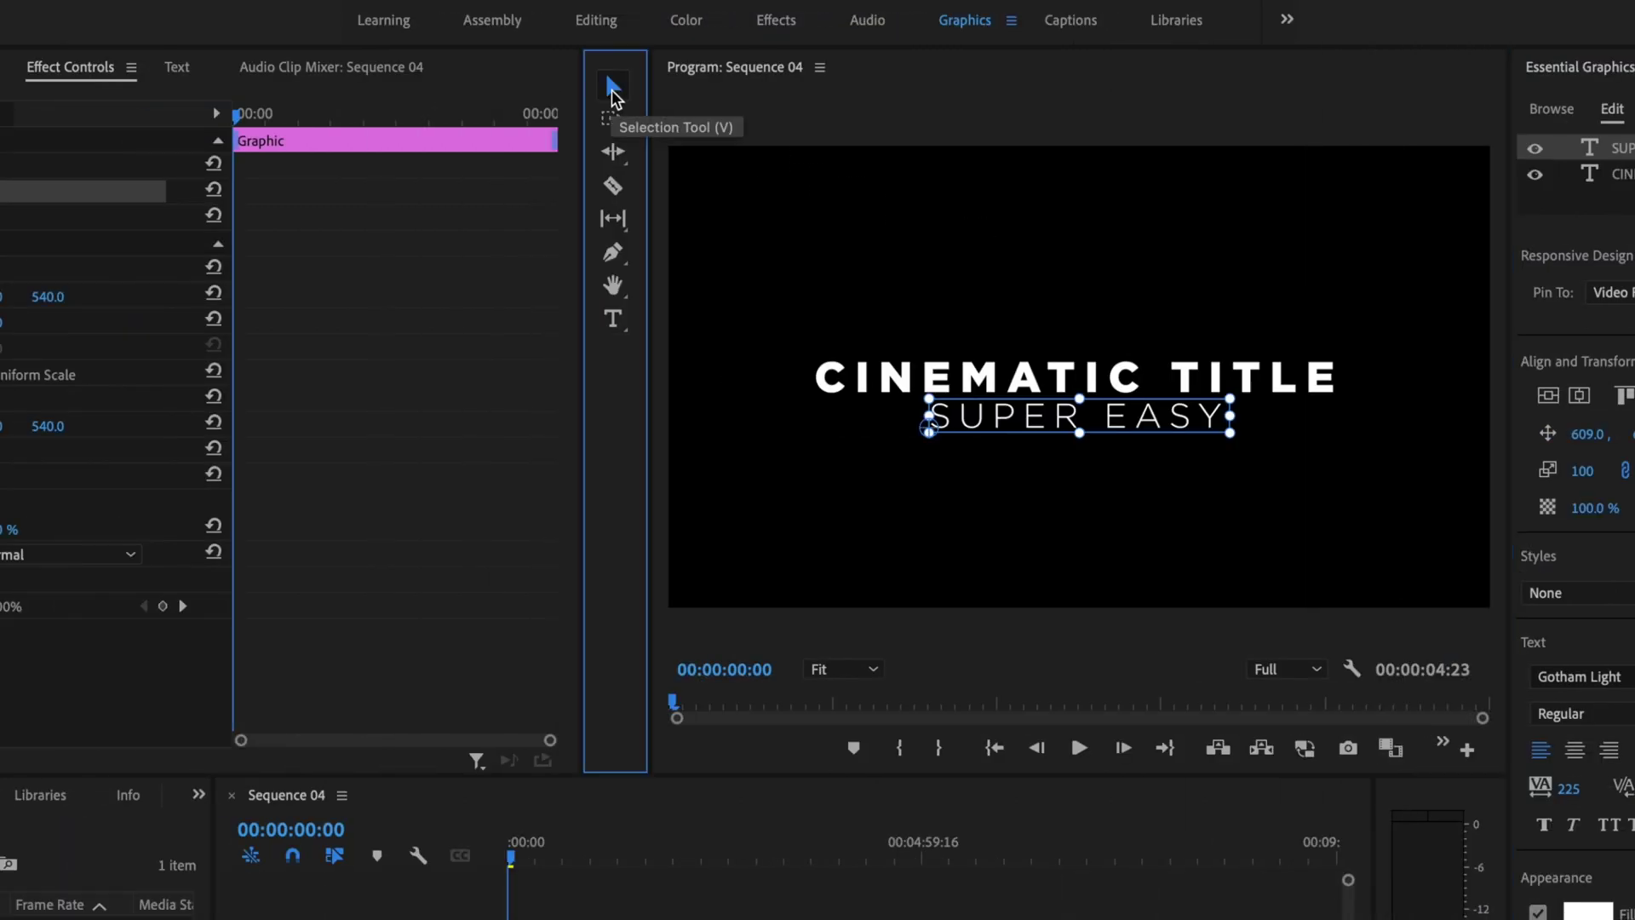
- Switch to the Editing workspace and trim the end of the title clip on V1 to a duration of 3 seconds
click(602, 23)
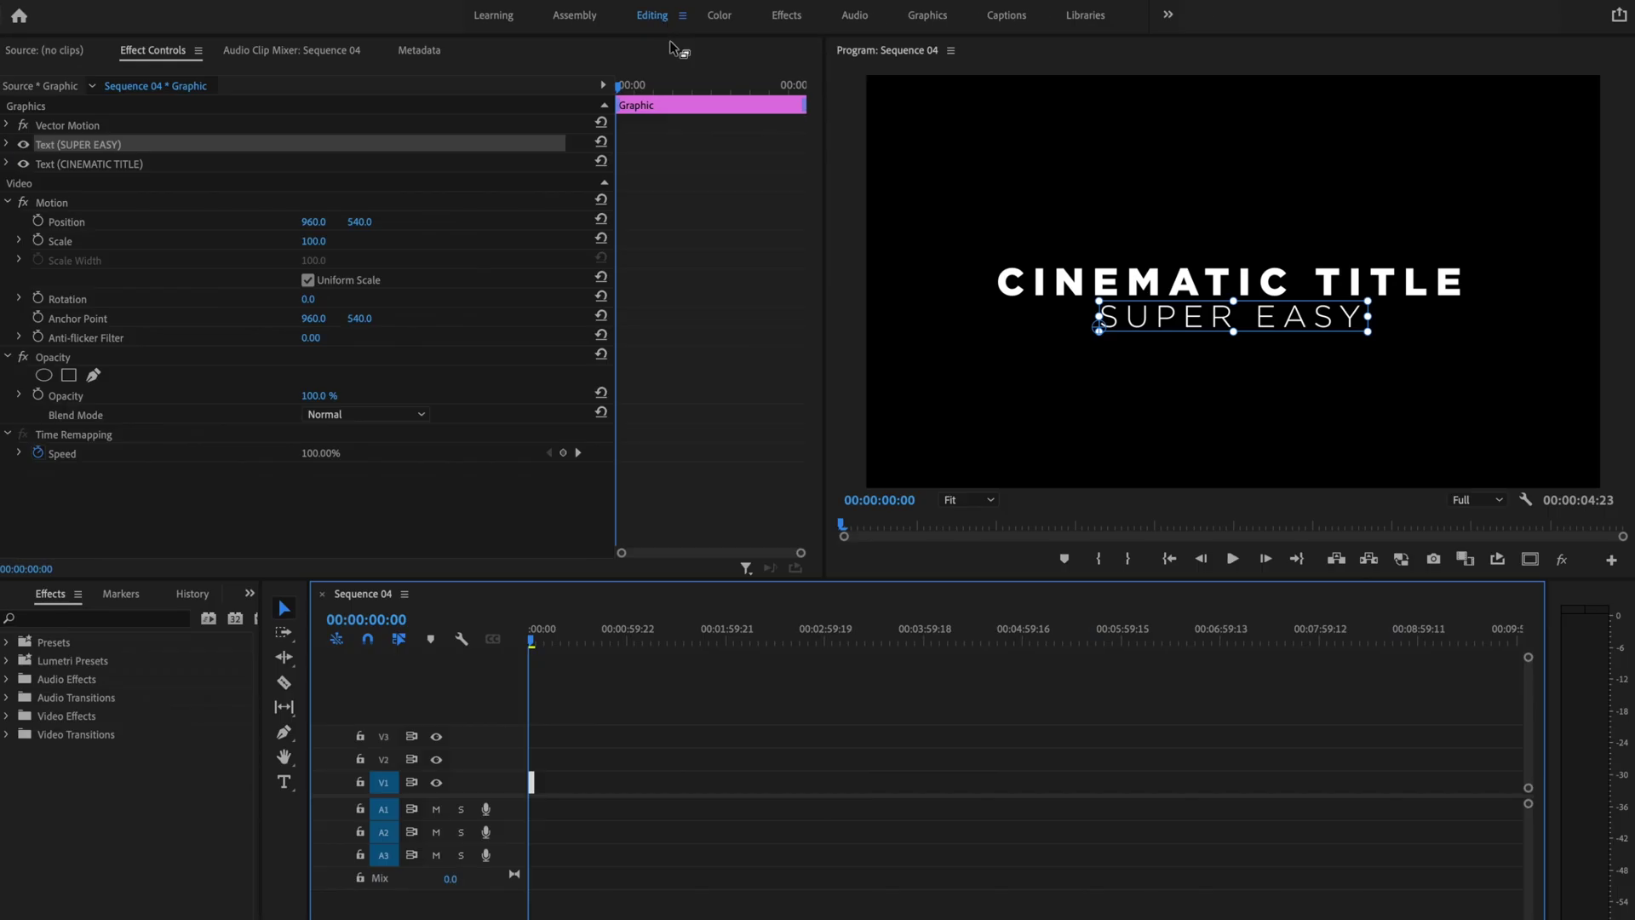
click(869, 356)
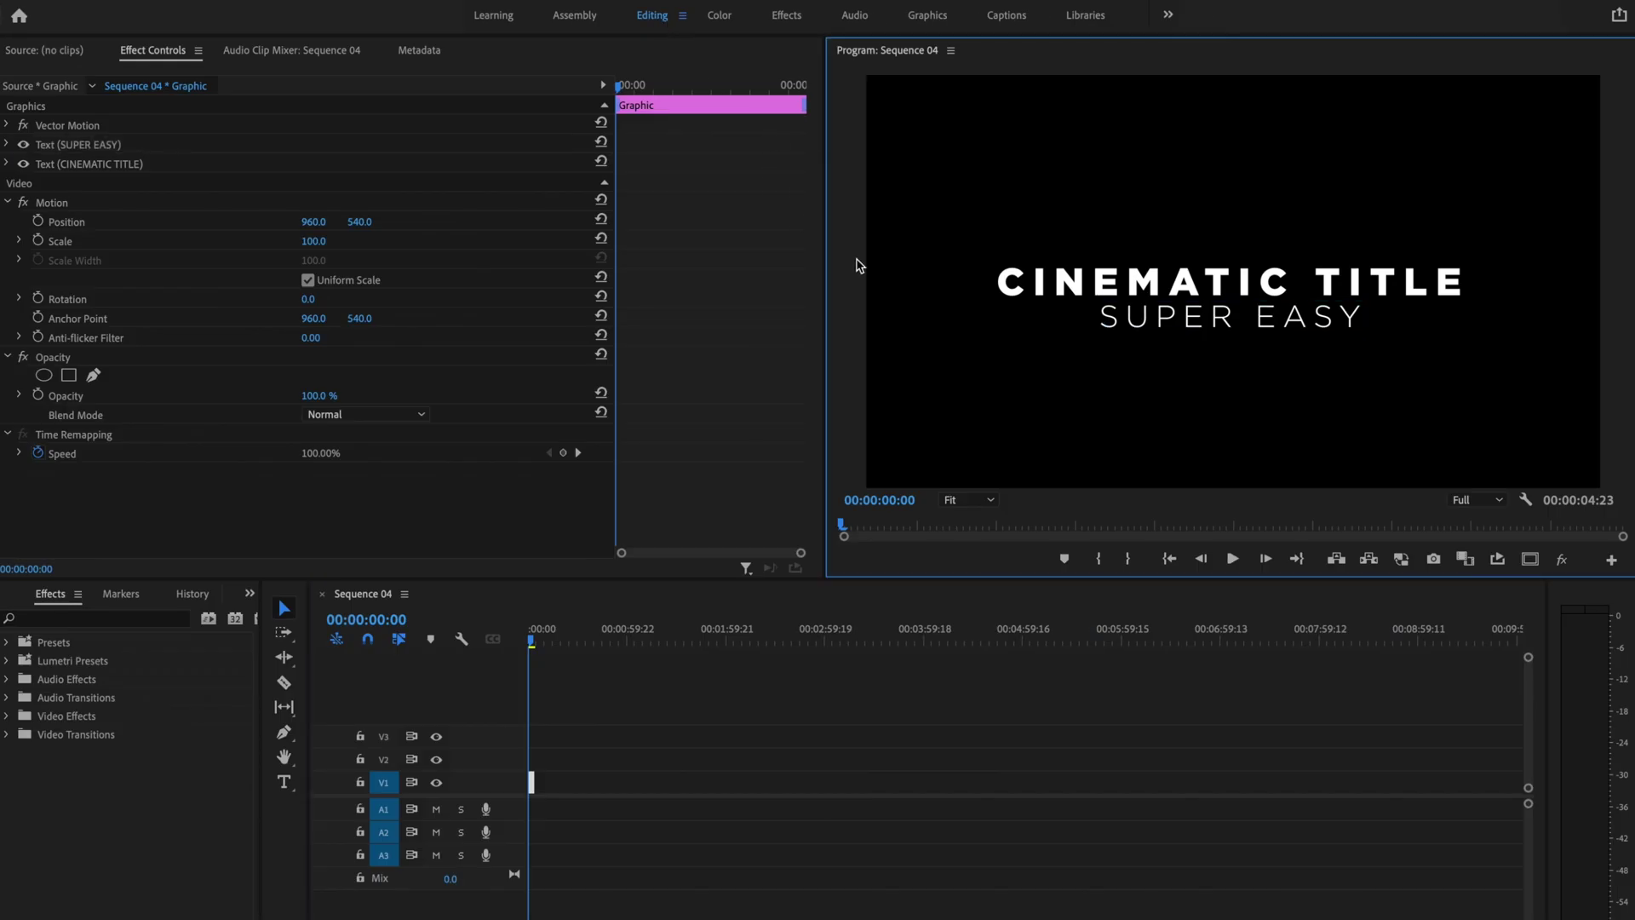
key(shift+3)
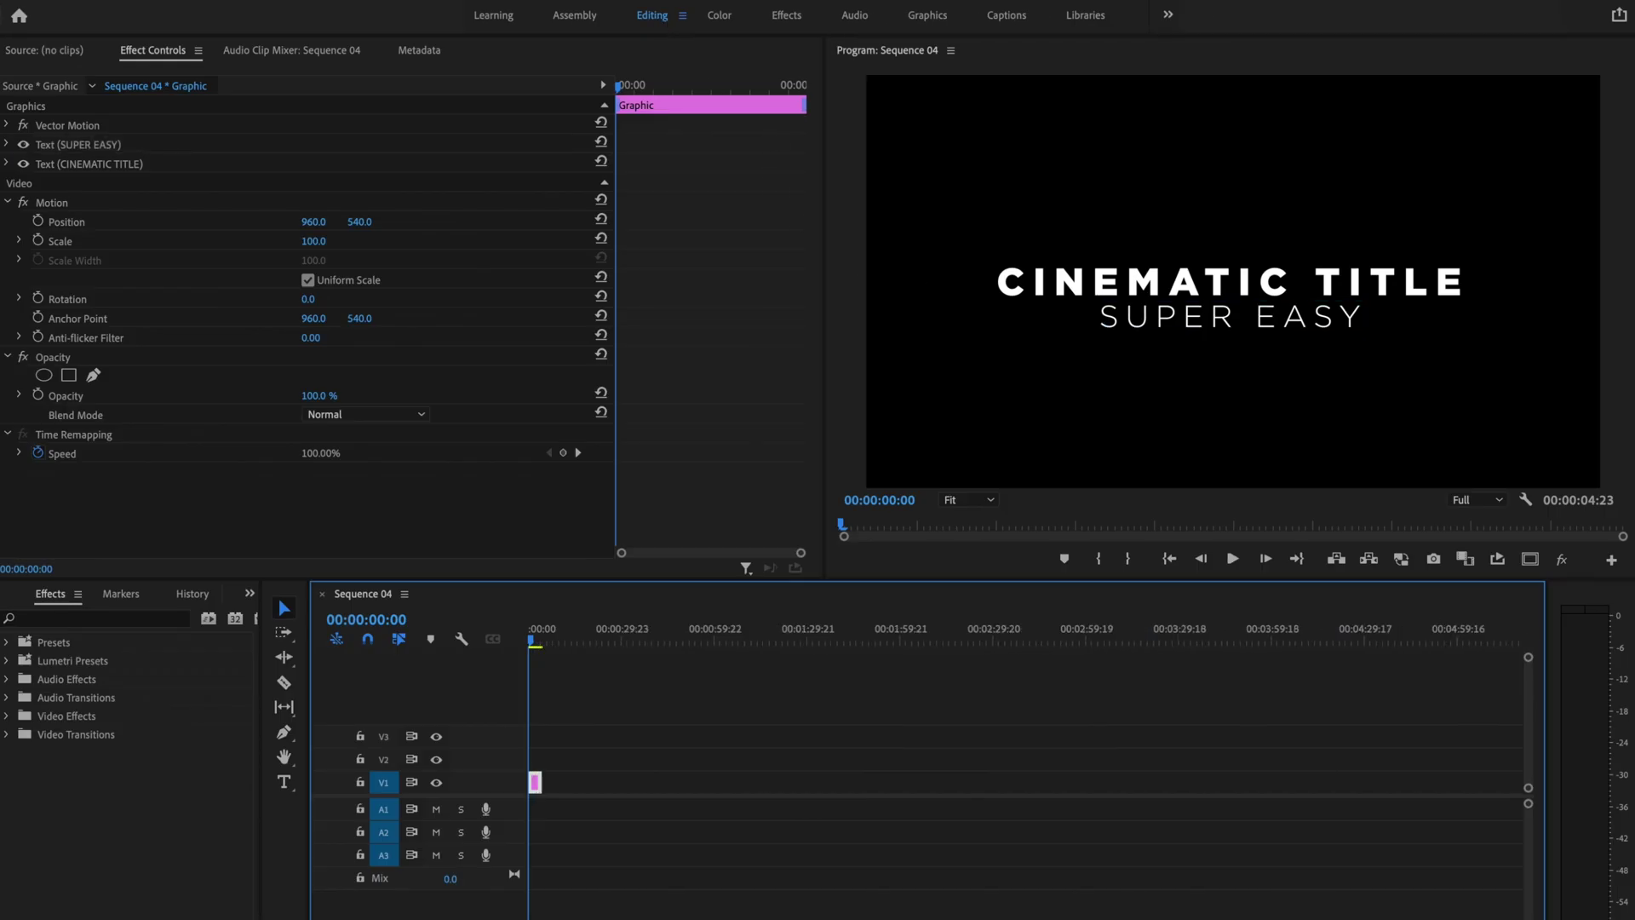
key(backslash)
scroll(1022, 767, up, 3)
scroll(1022, 767, down, 5)
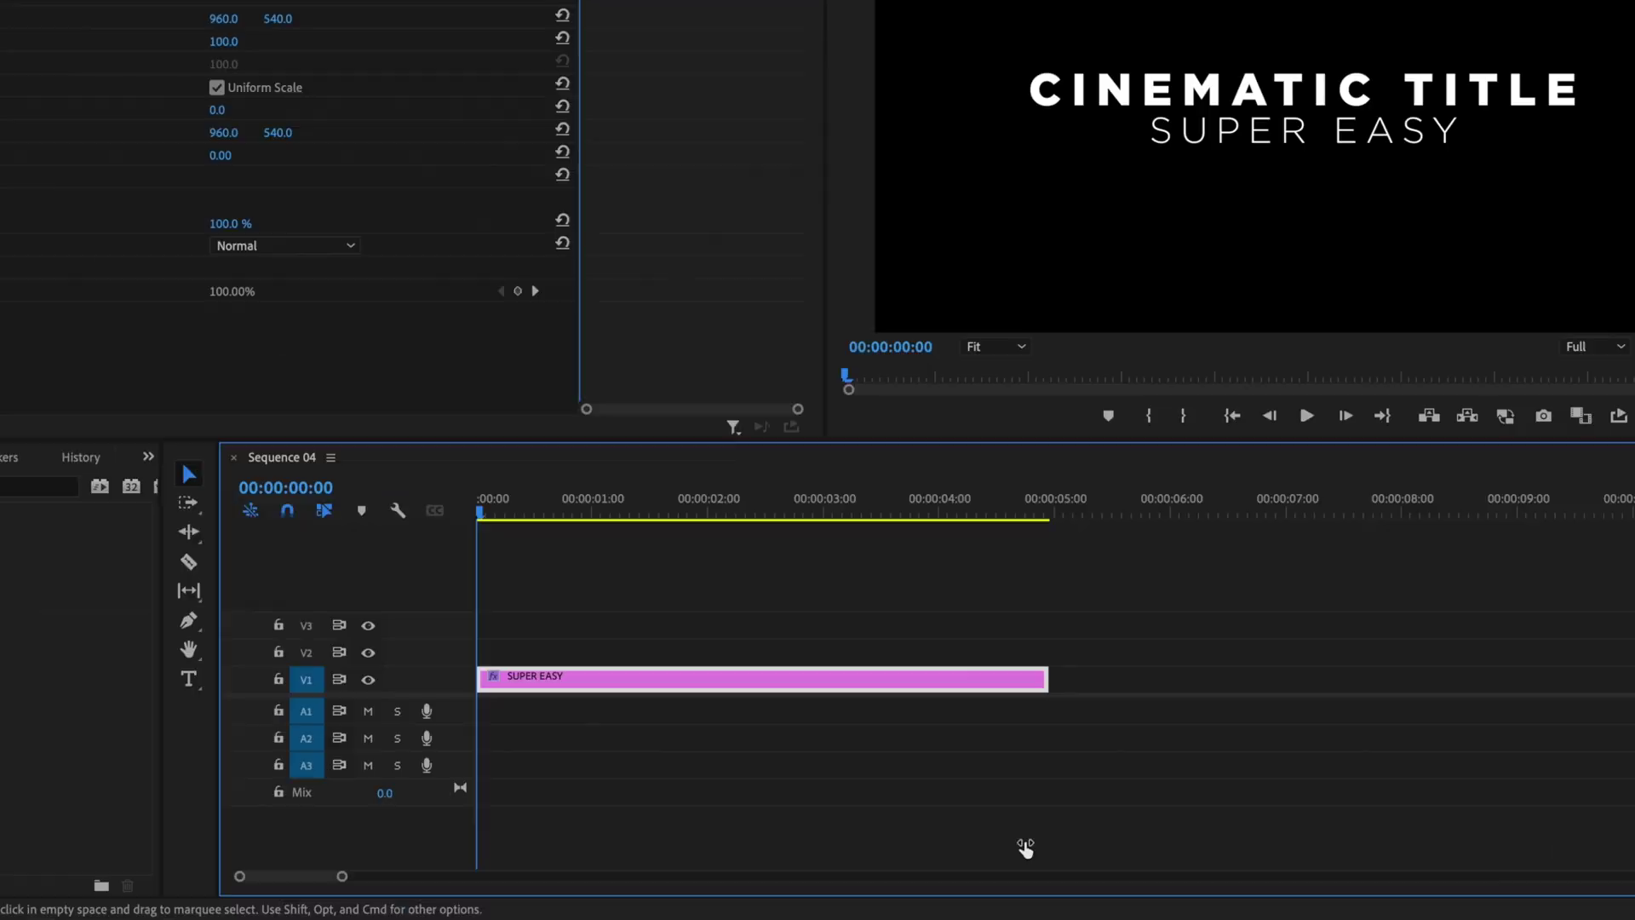
drag(994, 677, 788, 634)
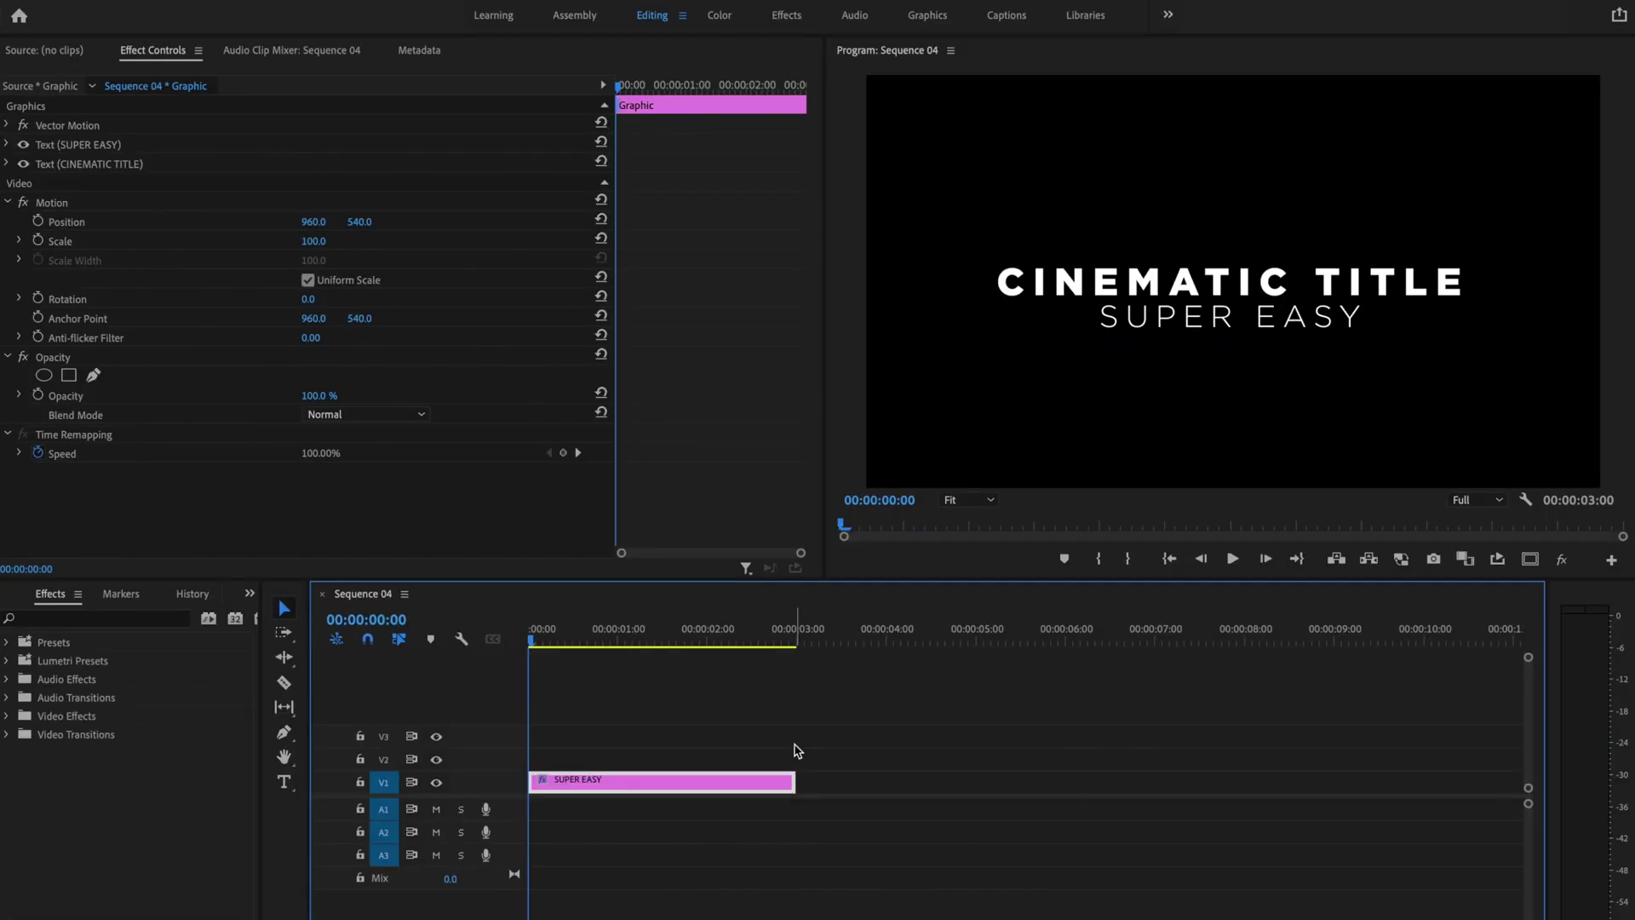
- Turn on Opacity animation at the start of the title clip and add a second Opacity keyframe at 00:00:00:15
key(space)
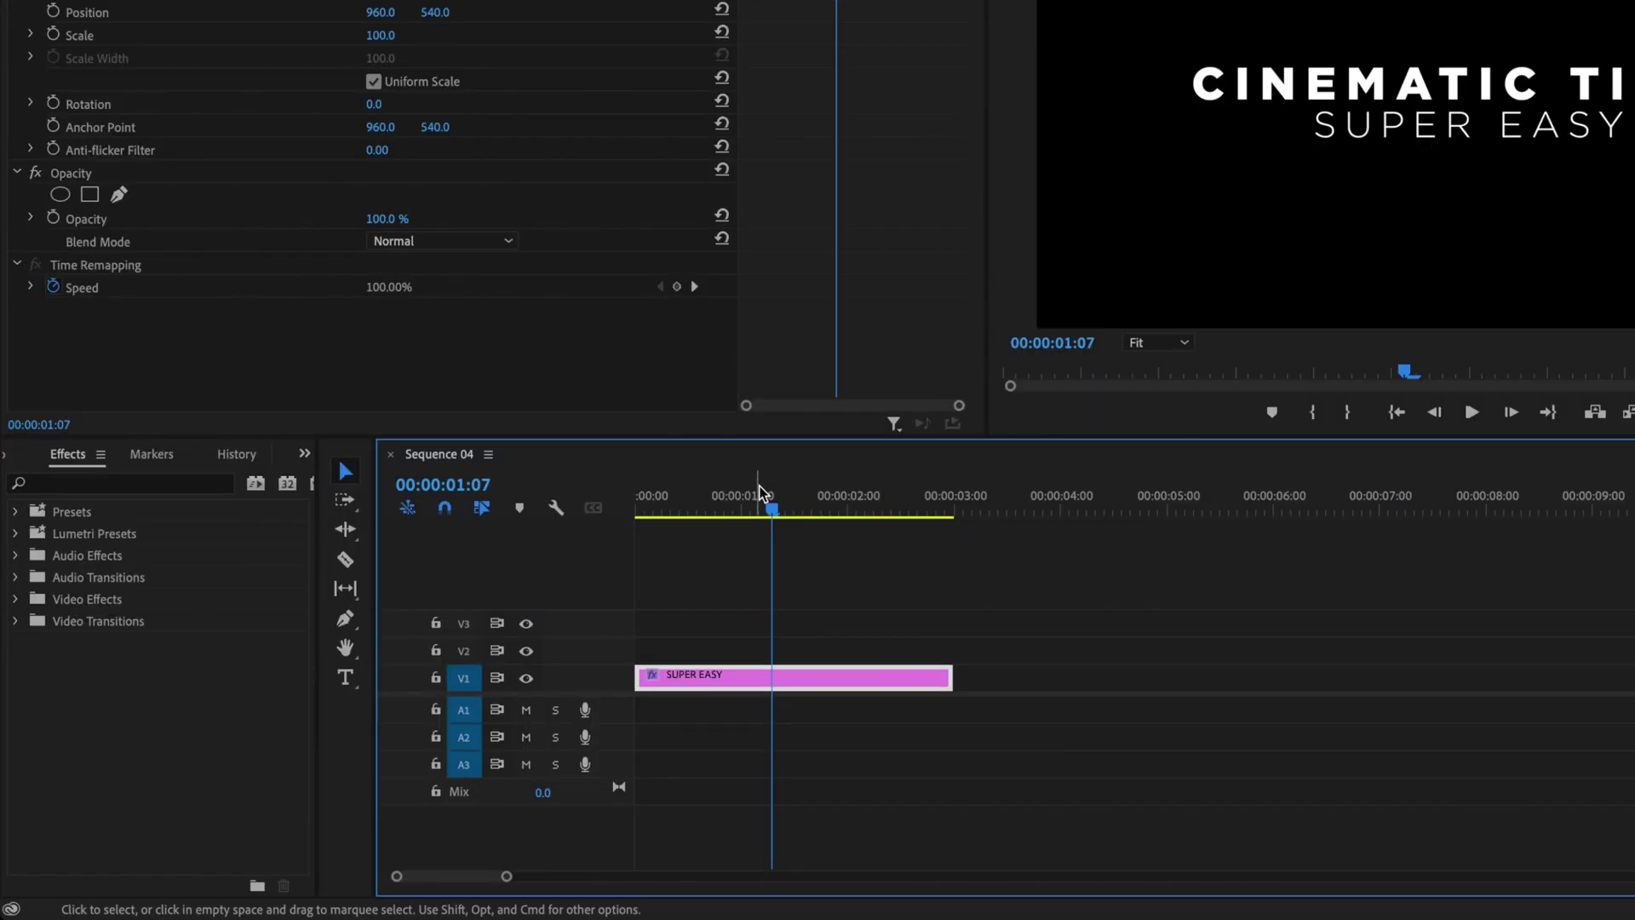
key(Home)
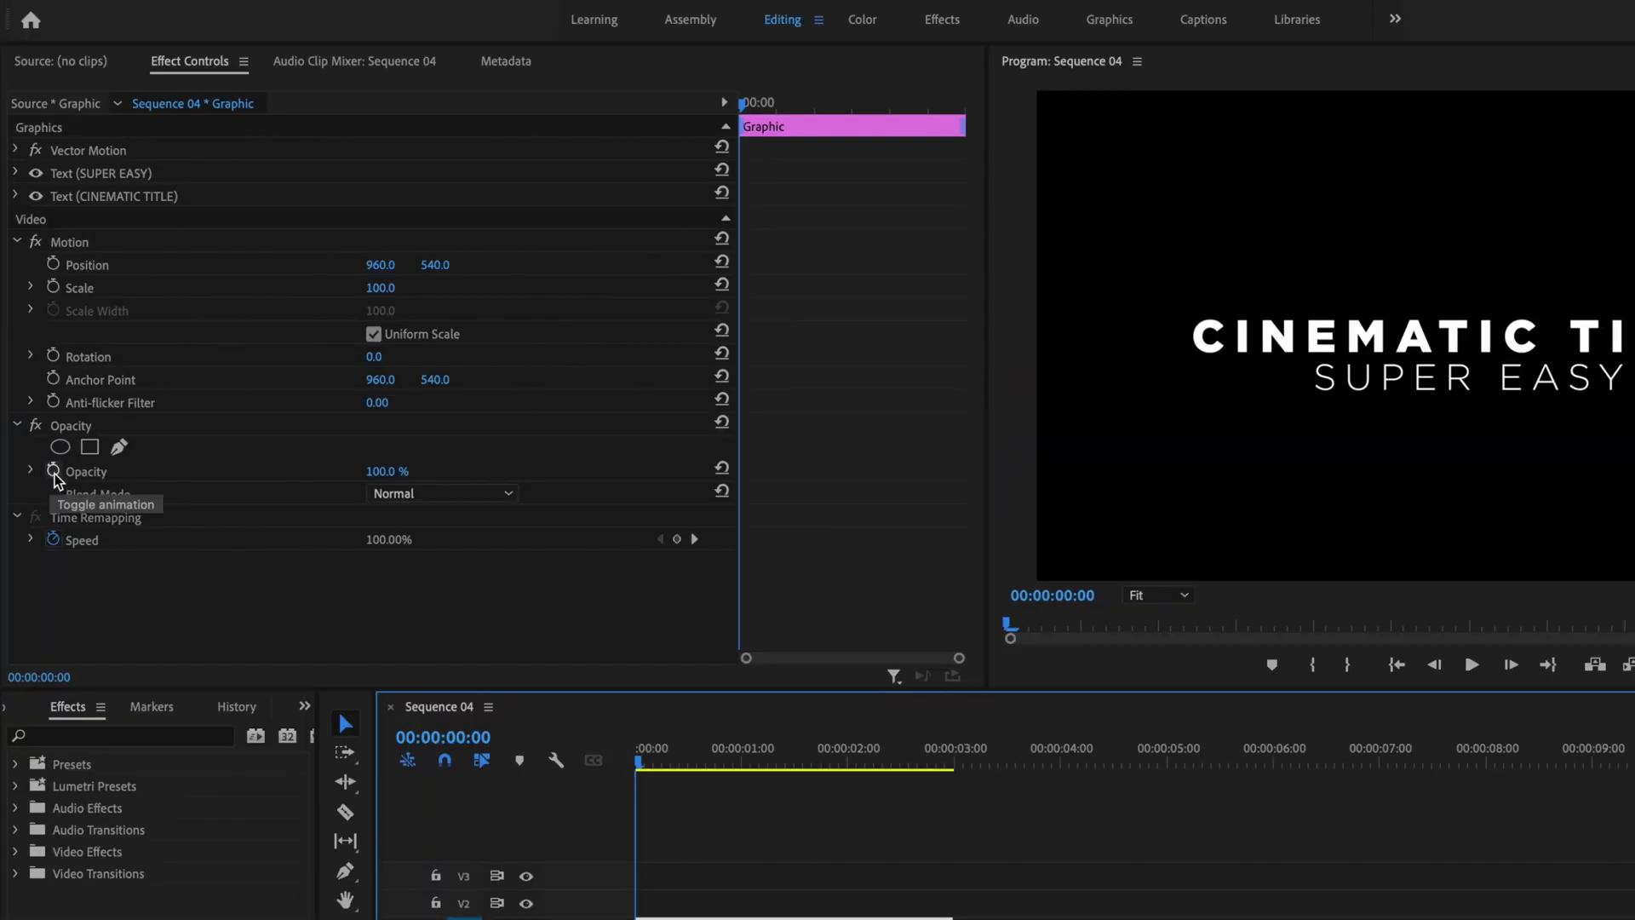
click(54, 472)
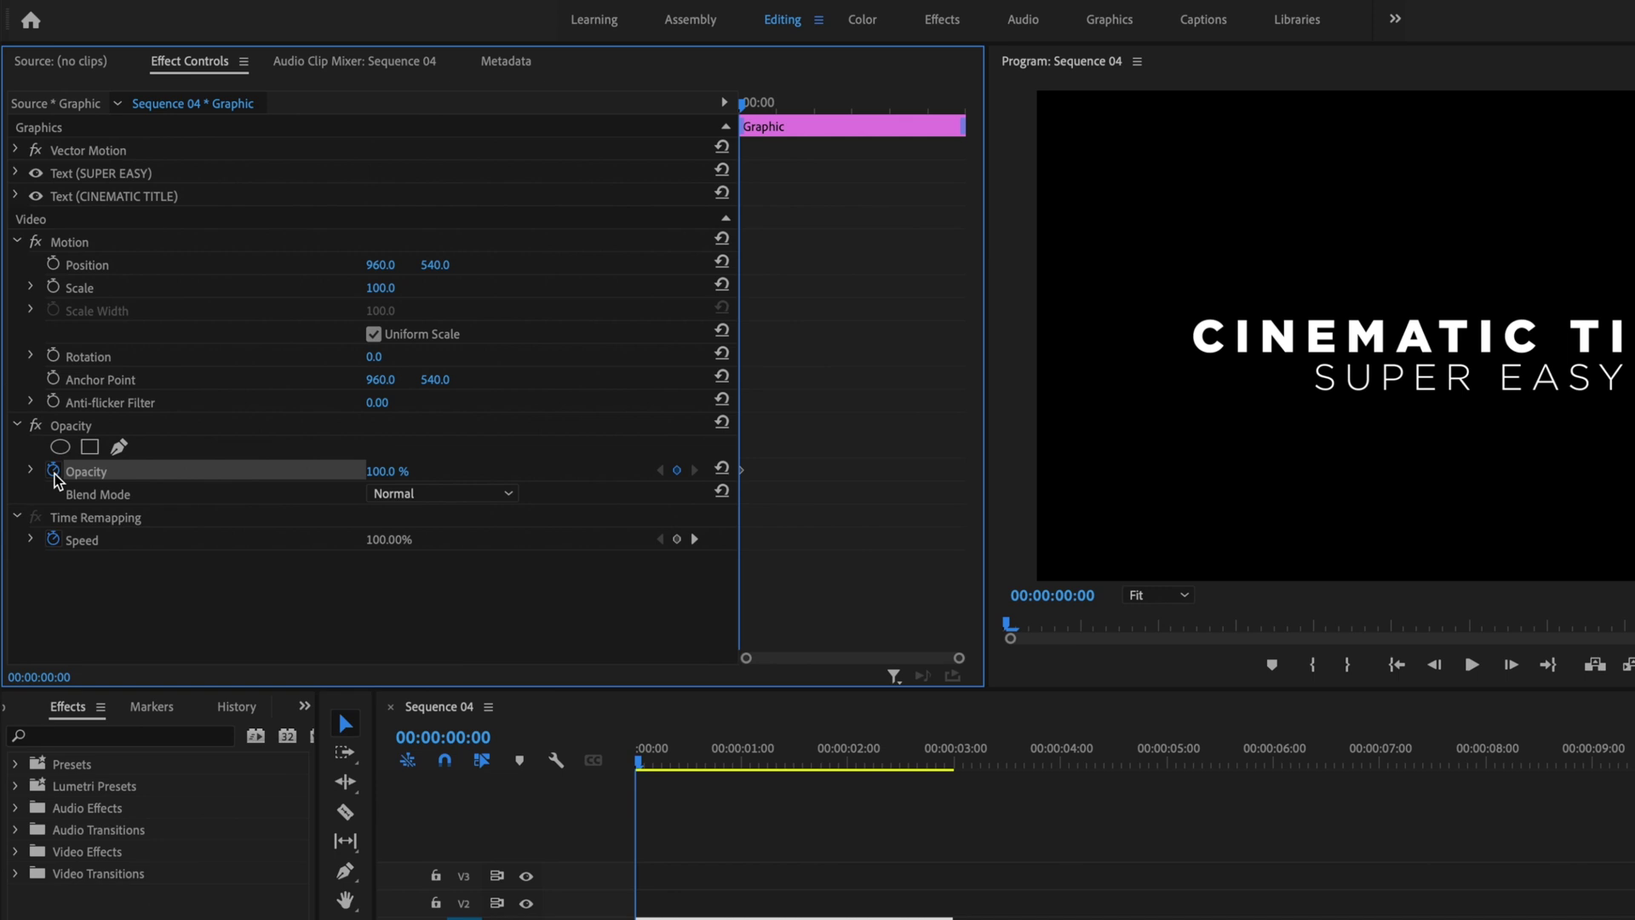
key(shift+Right)
key(shift+Right)
key(shift+Right)
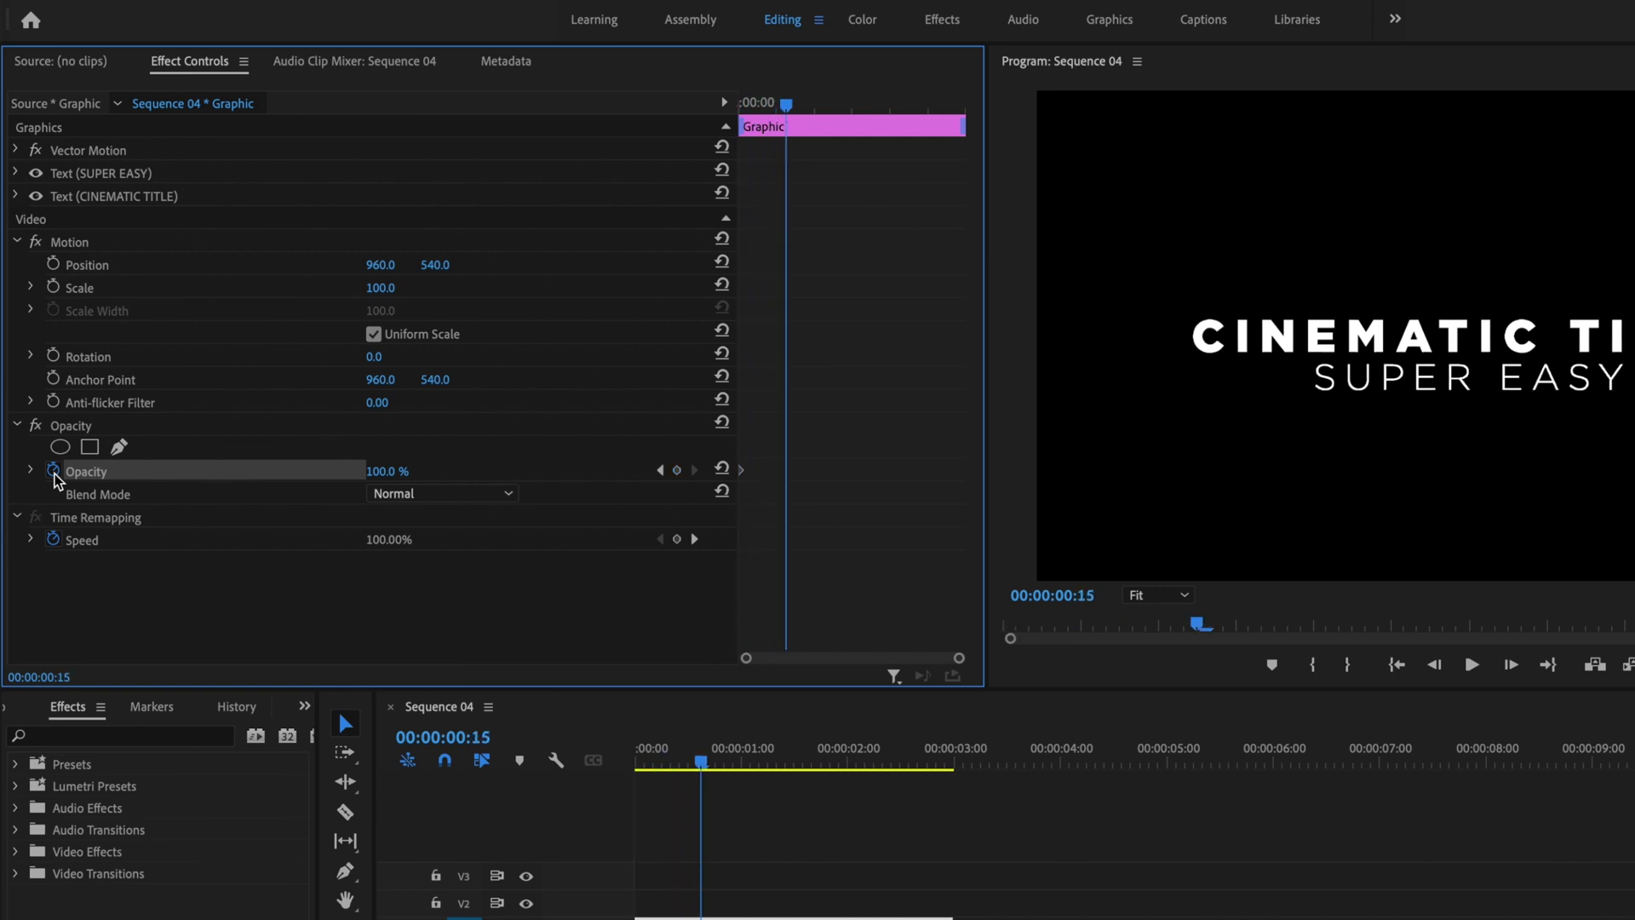
click(679, 472)
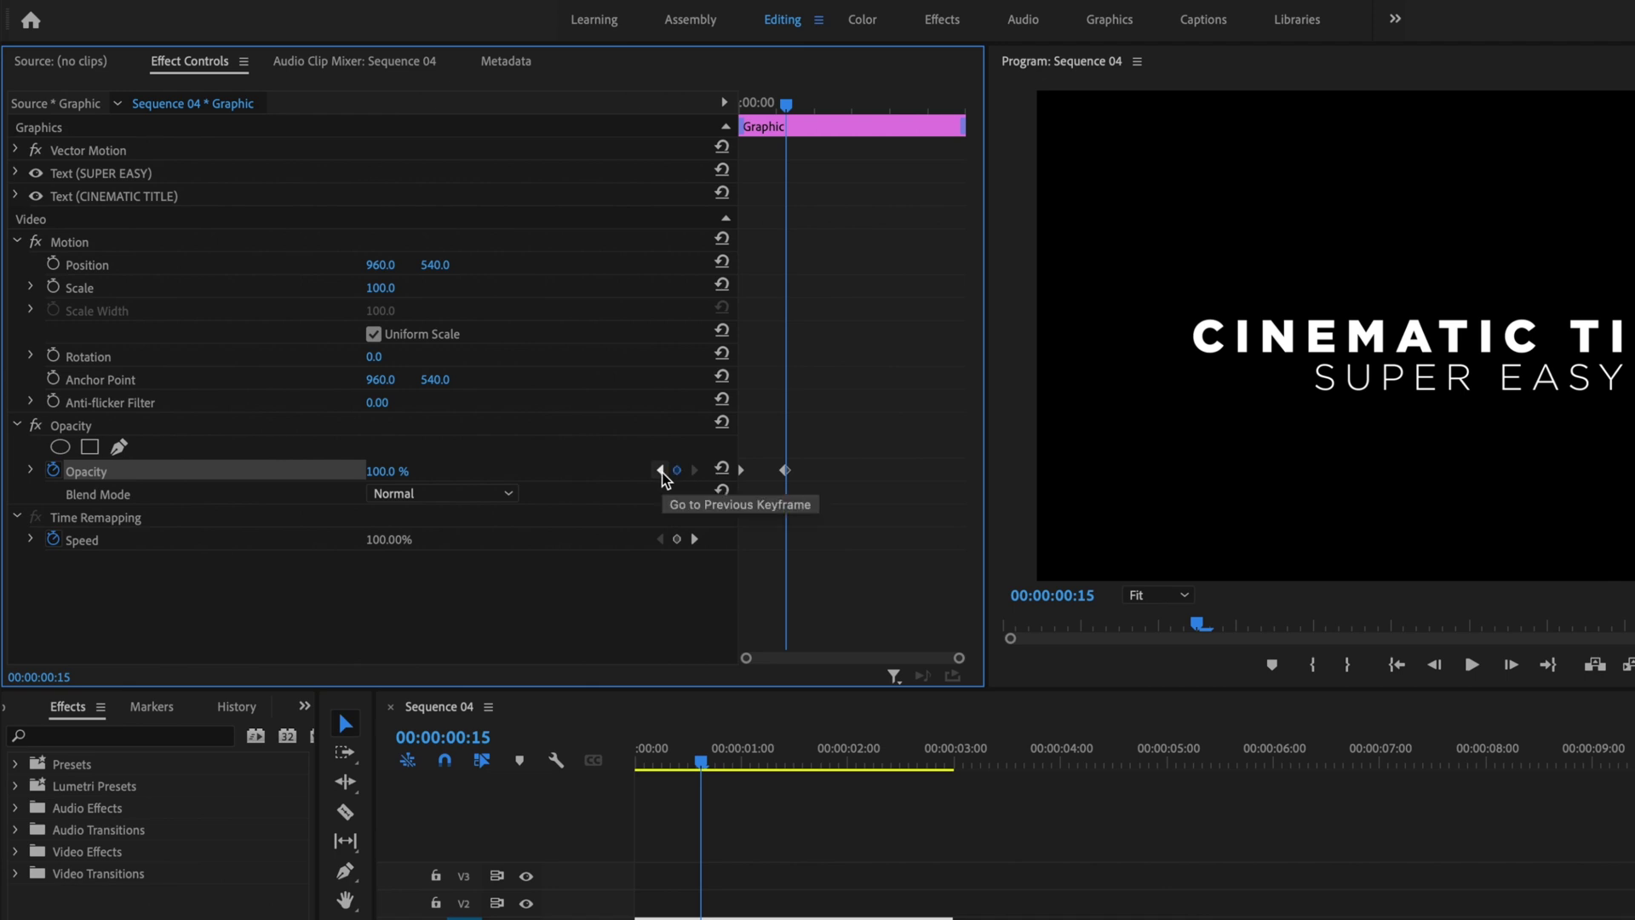
- Set the first Opacity keyframe to 0% and play back the fade-in
click(661, 471)
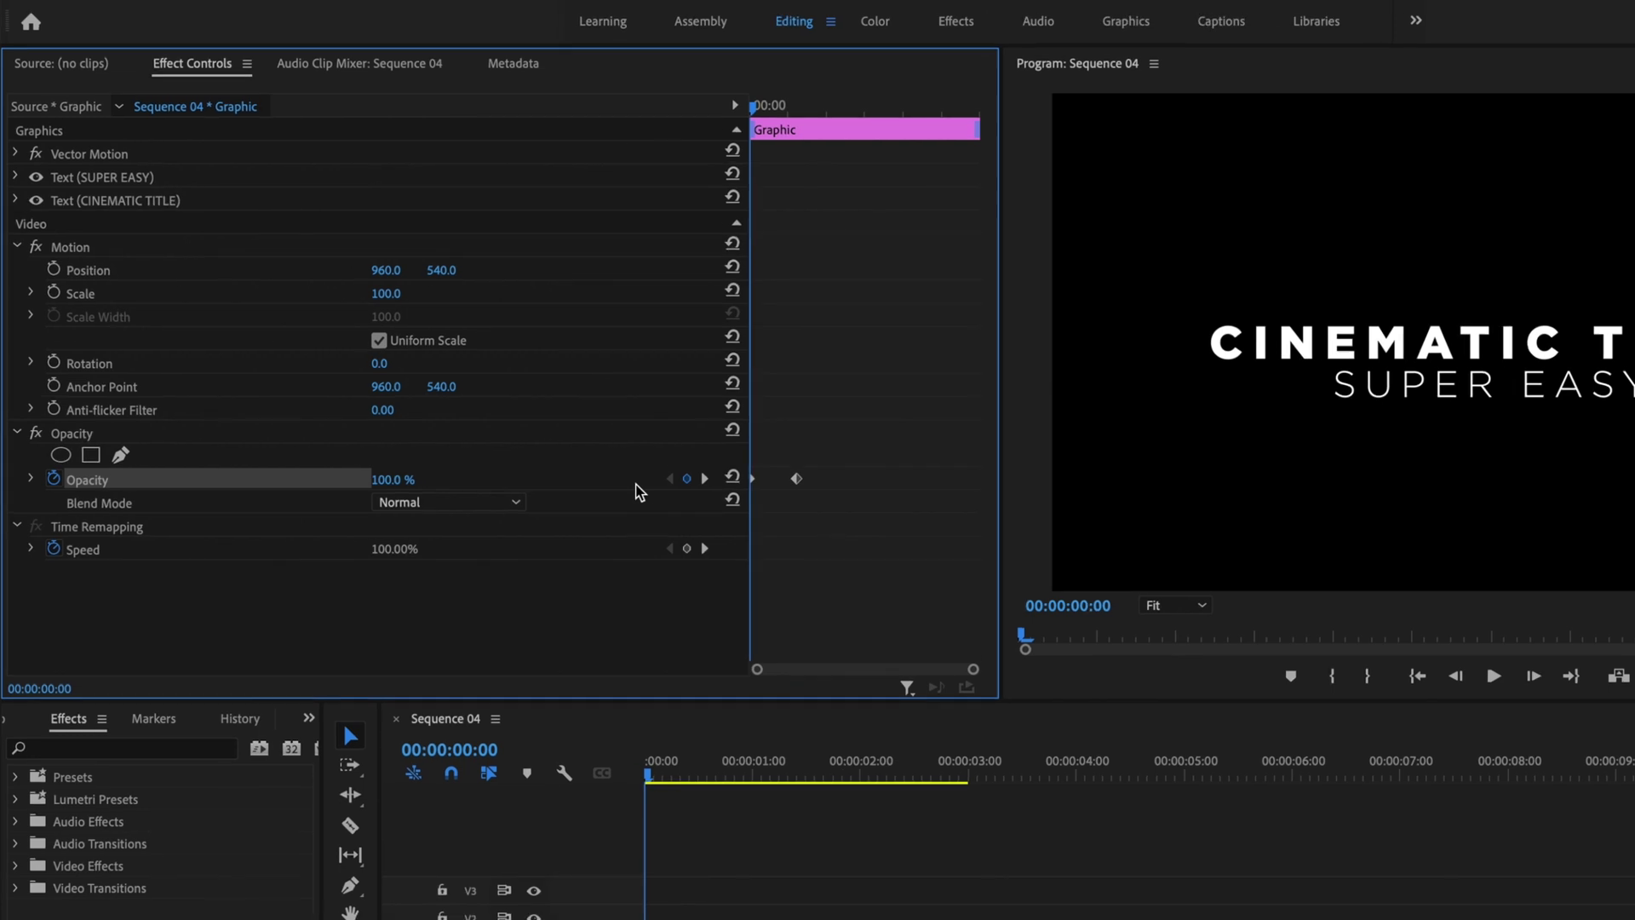
click(394, 480)
text(0)
key(Return)
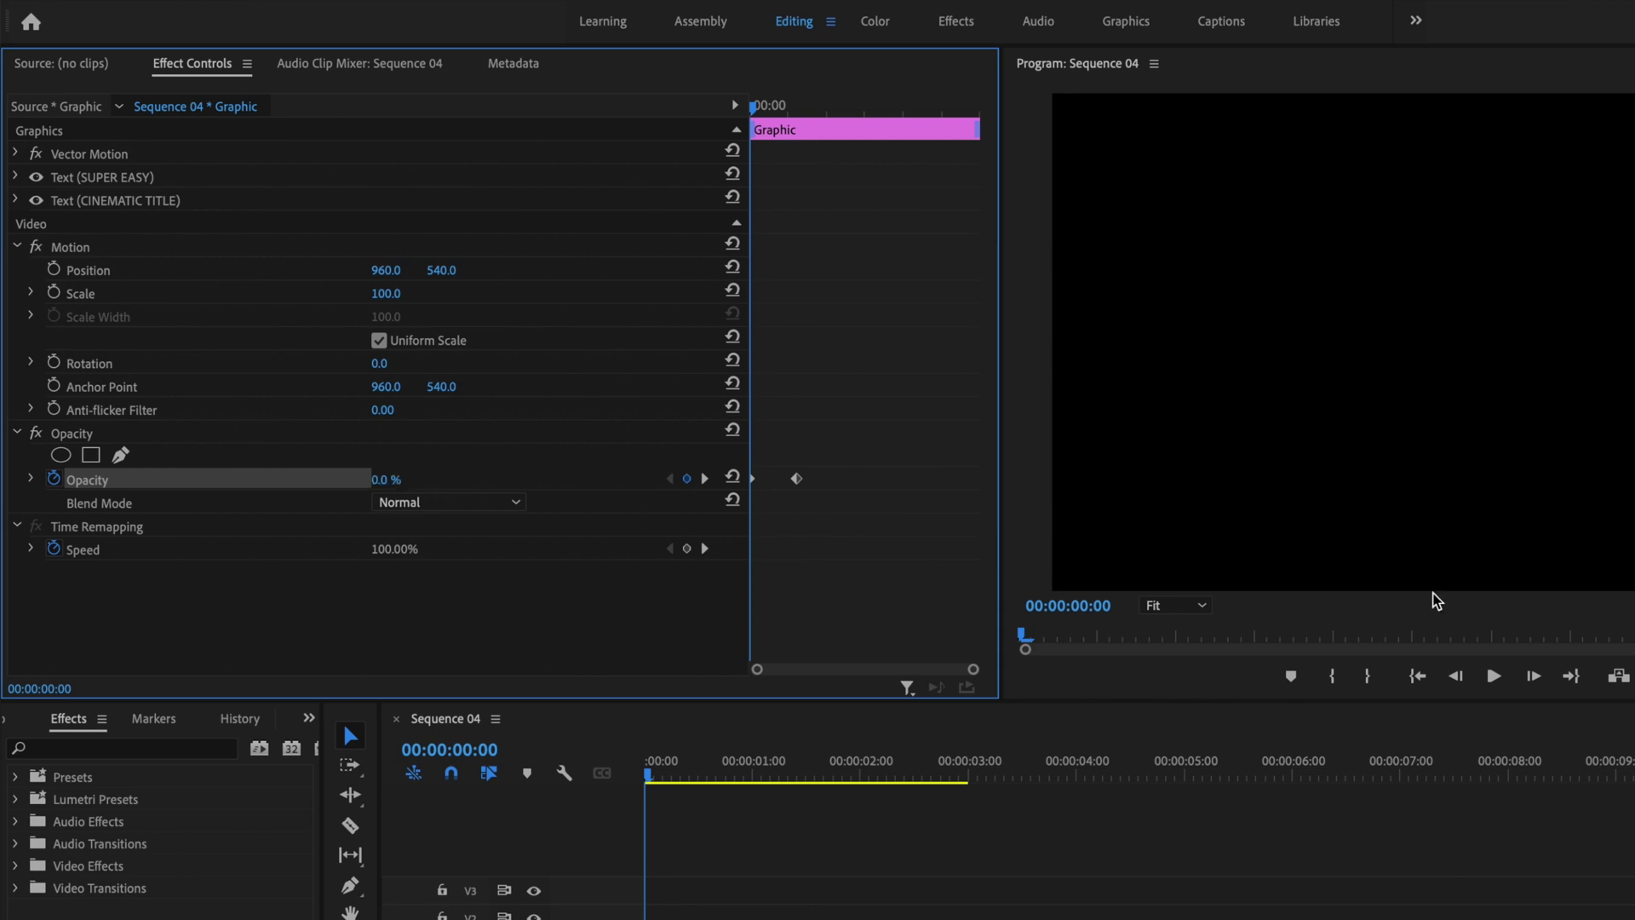
key(space)
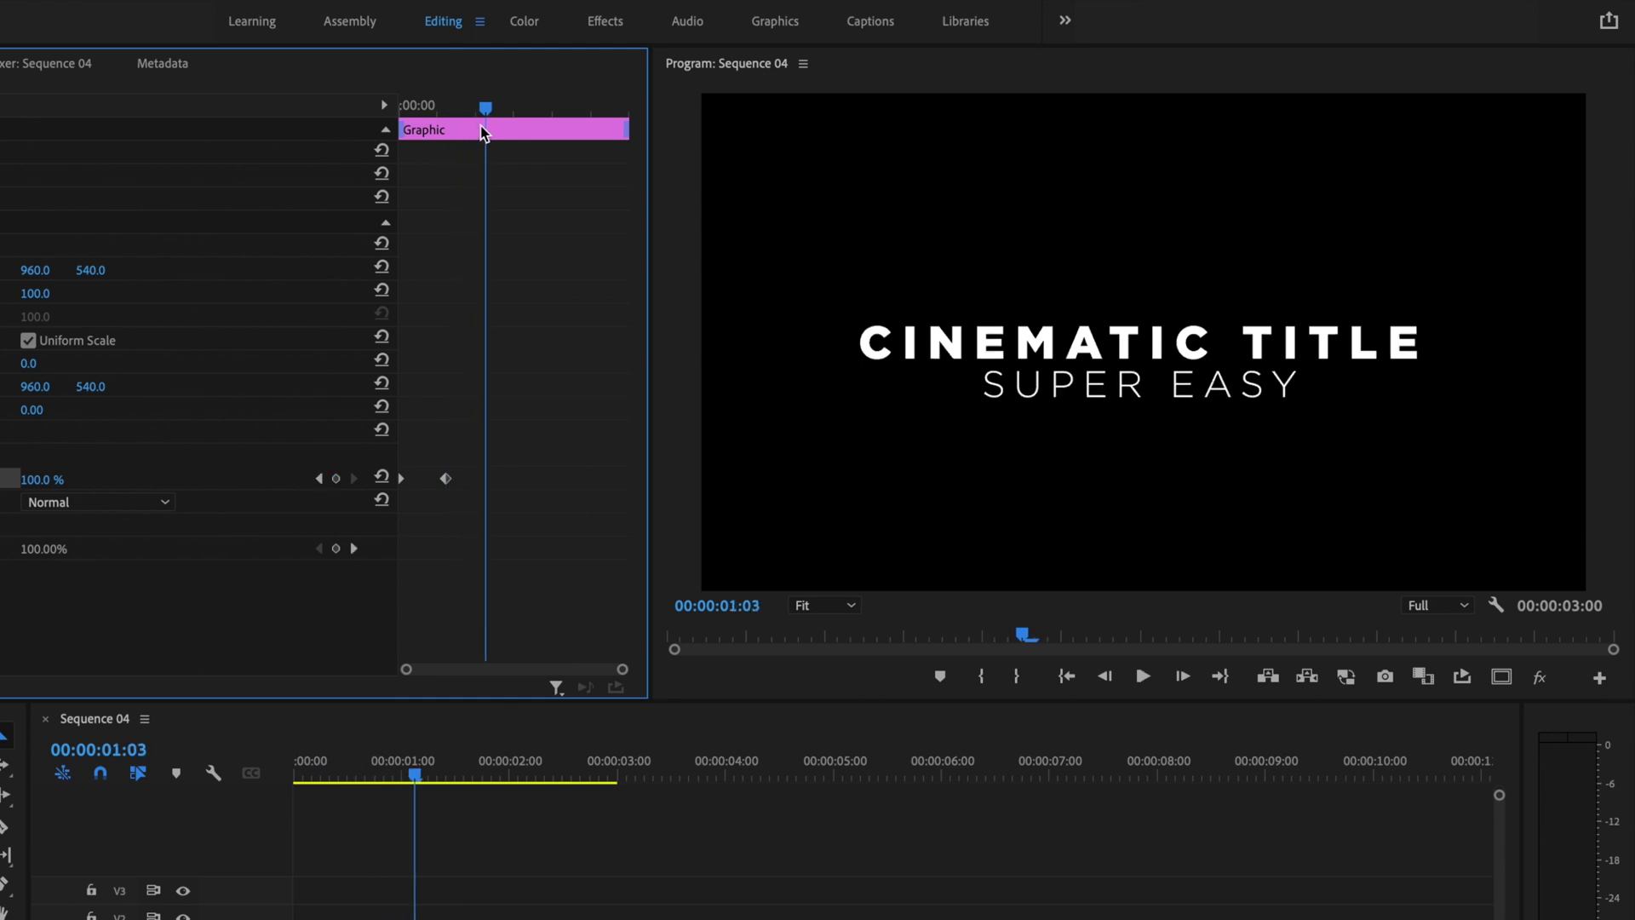
- Add Opacity keyframes at the end of the clip (00:00:03:00) and at 00:00:02:09
drag(838, 109, 986, 126)
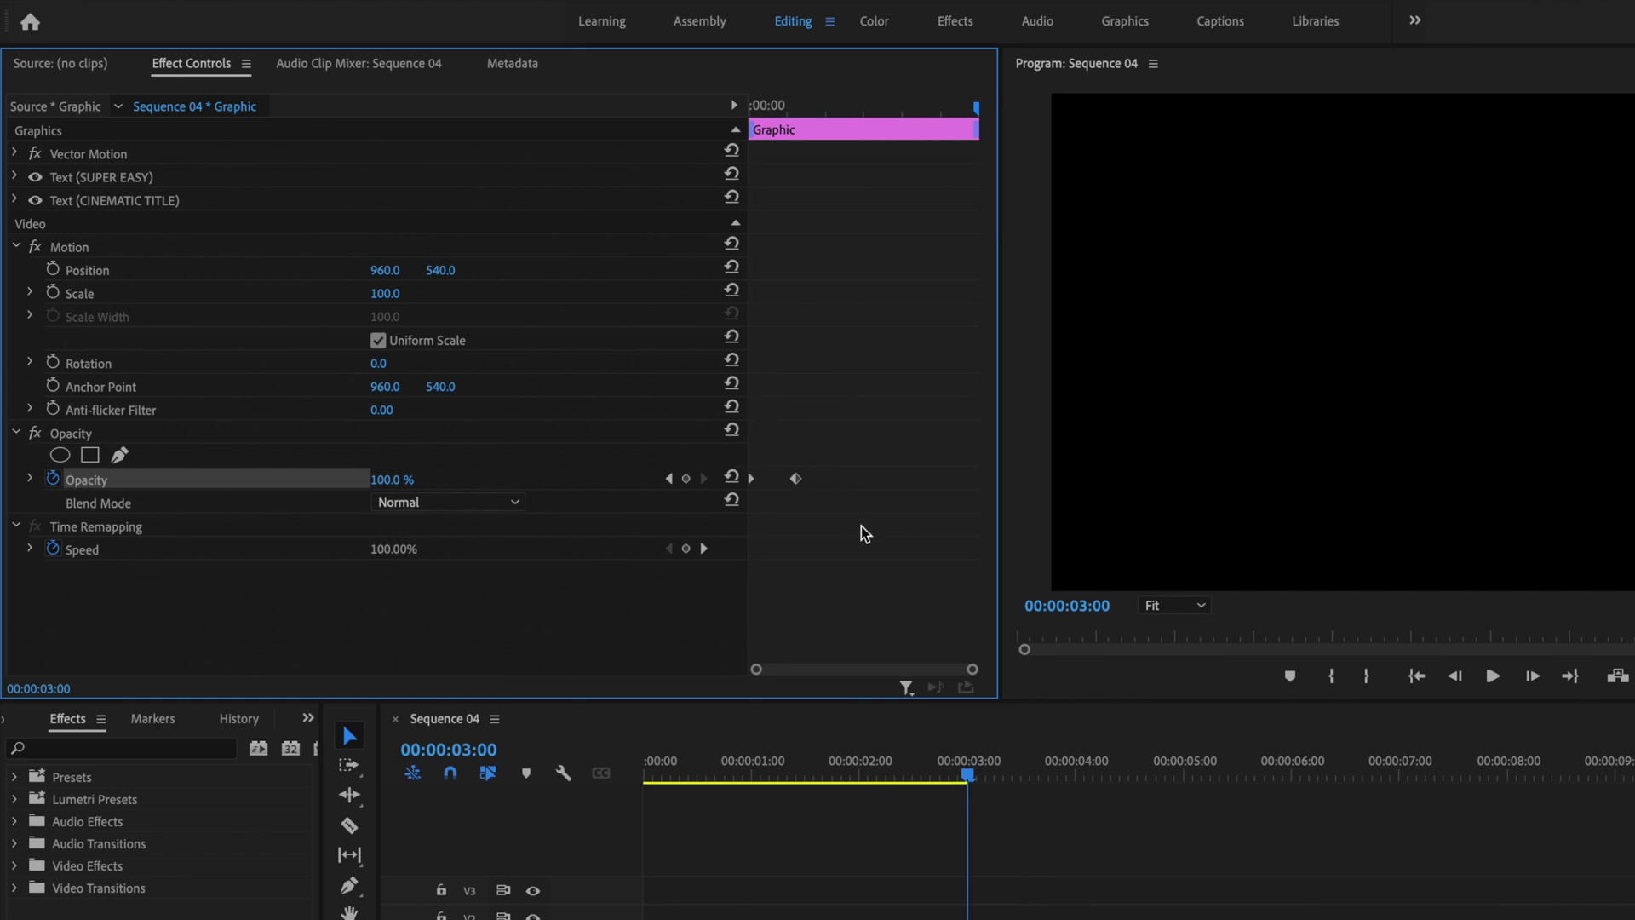
click(687, 481)
key(j)
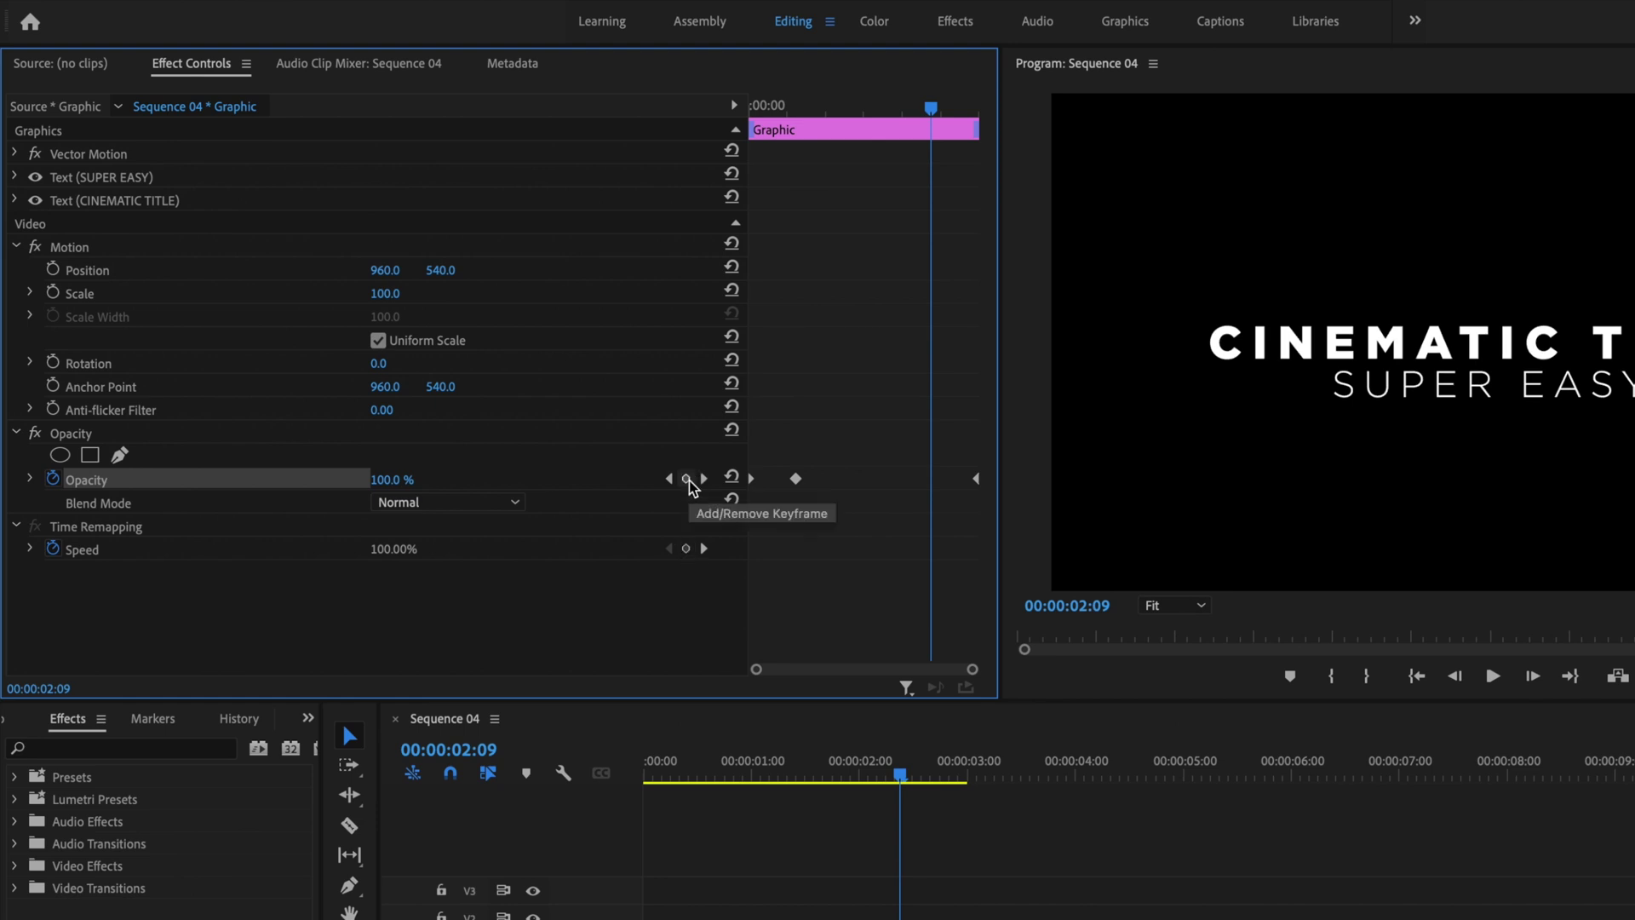
click(687, 481)
- Set the last Opacity keyframe at 00:00:03:00 to 0% and play back the fade-out
click(706, 479)
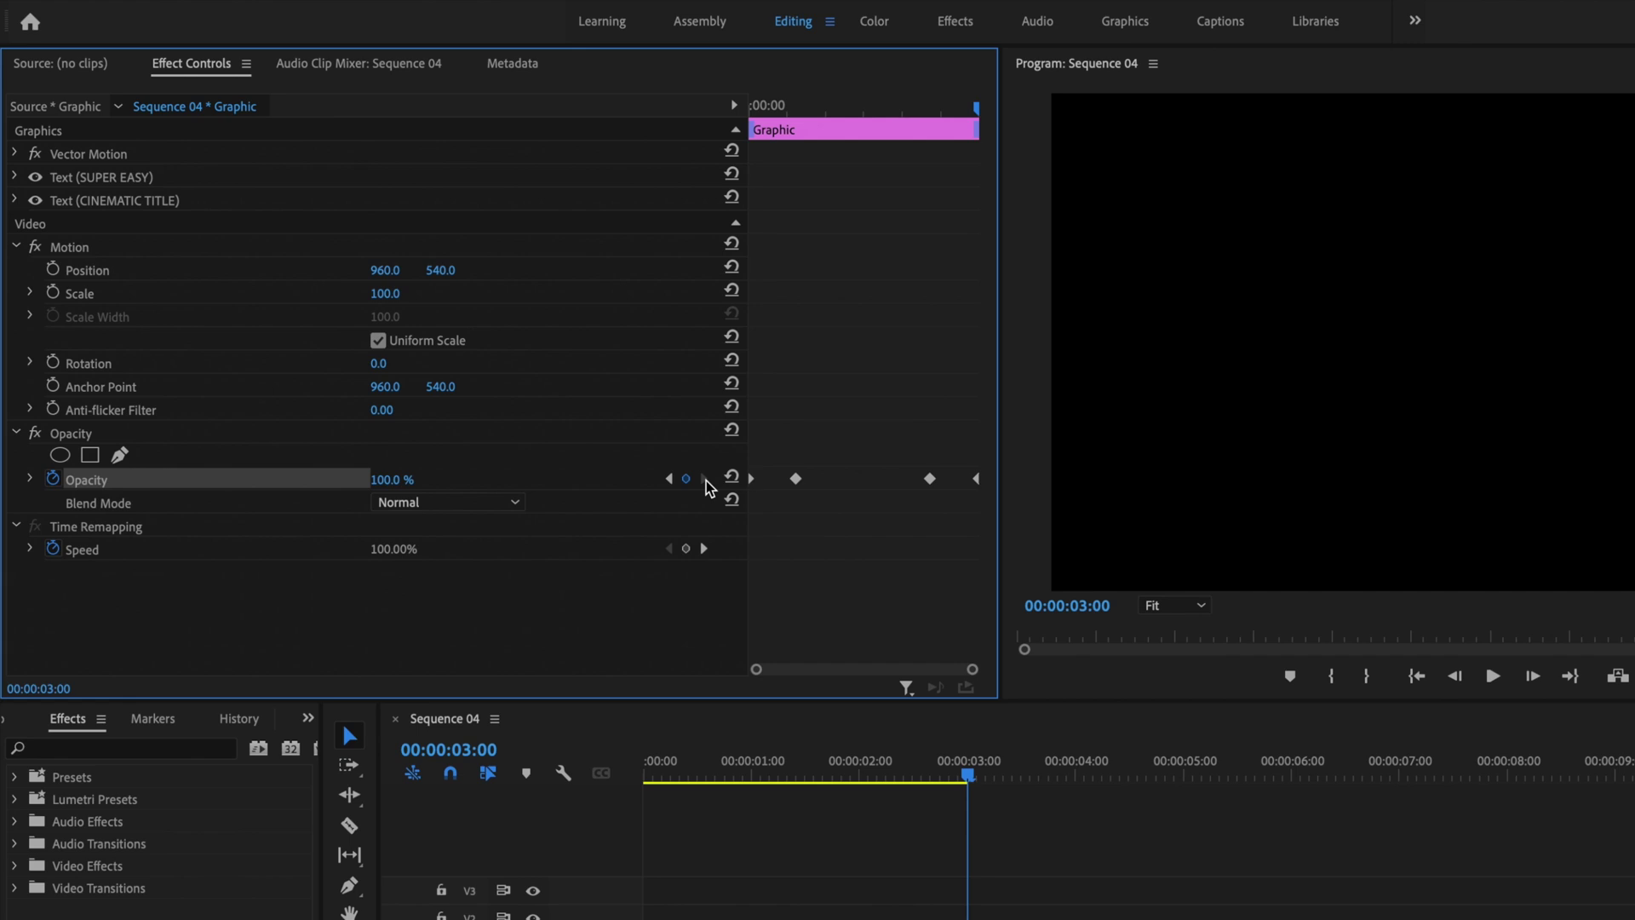
click(395, 484)
text(0)
key(Return)
click(1414, 679)
key(space)
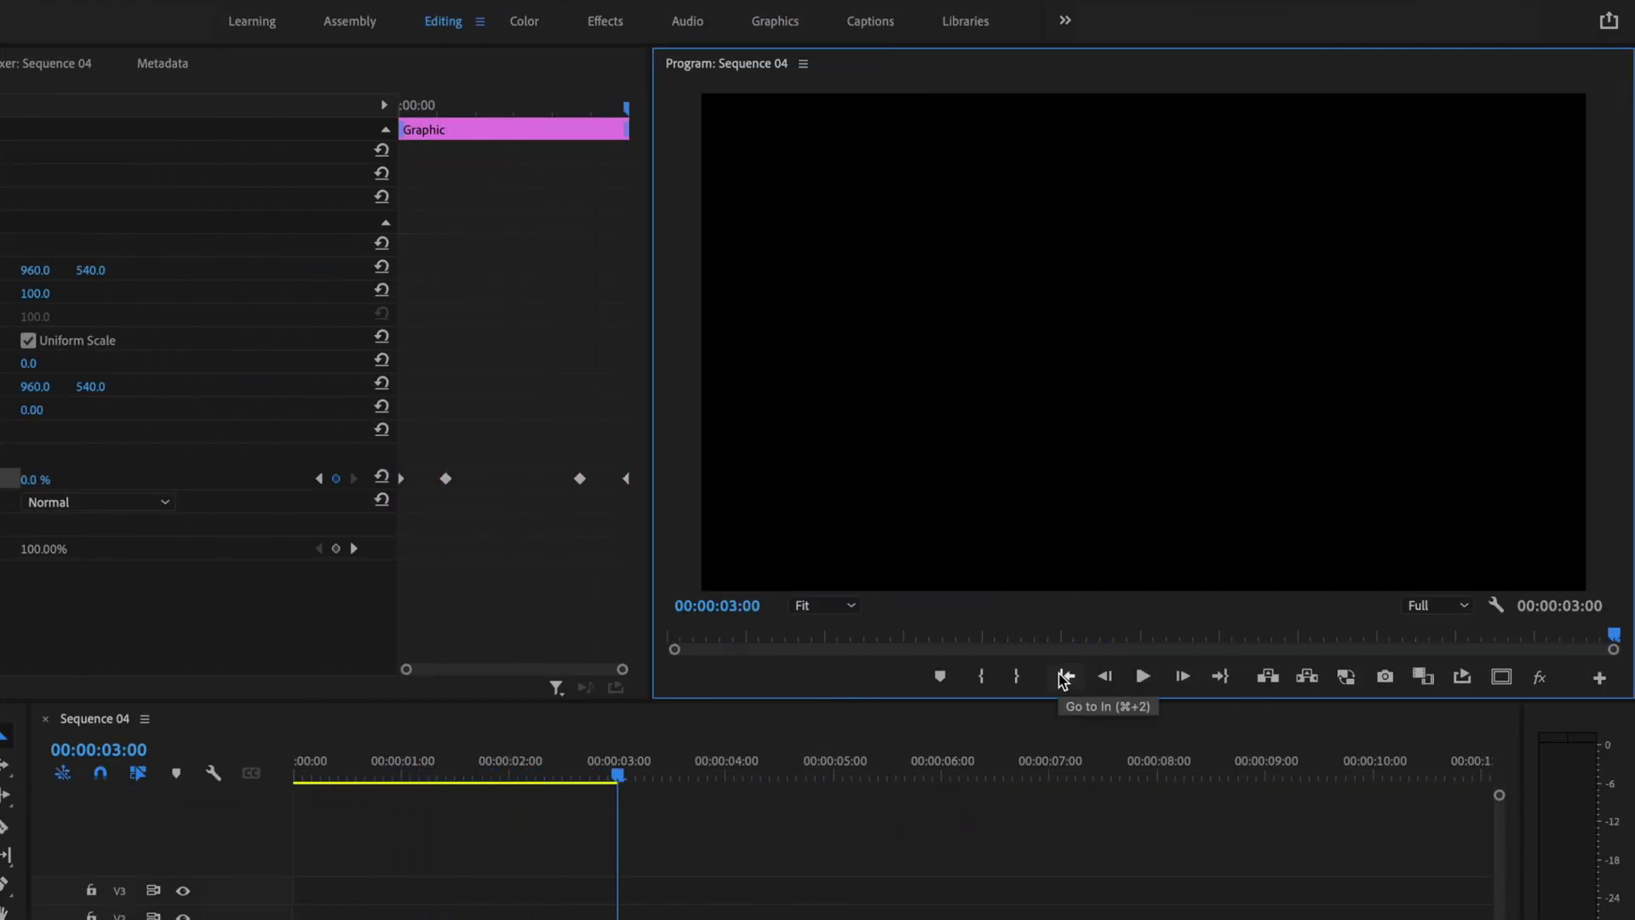
- Search the effects for "GAU" and apply Gaussian Blur to the title clip on V1, placed above both text layers
click(1063, 679)
click(23, 664)
click(309, 444)
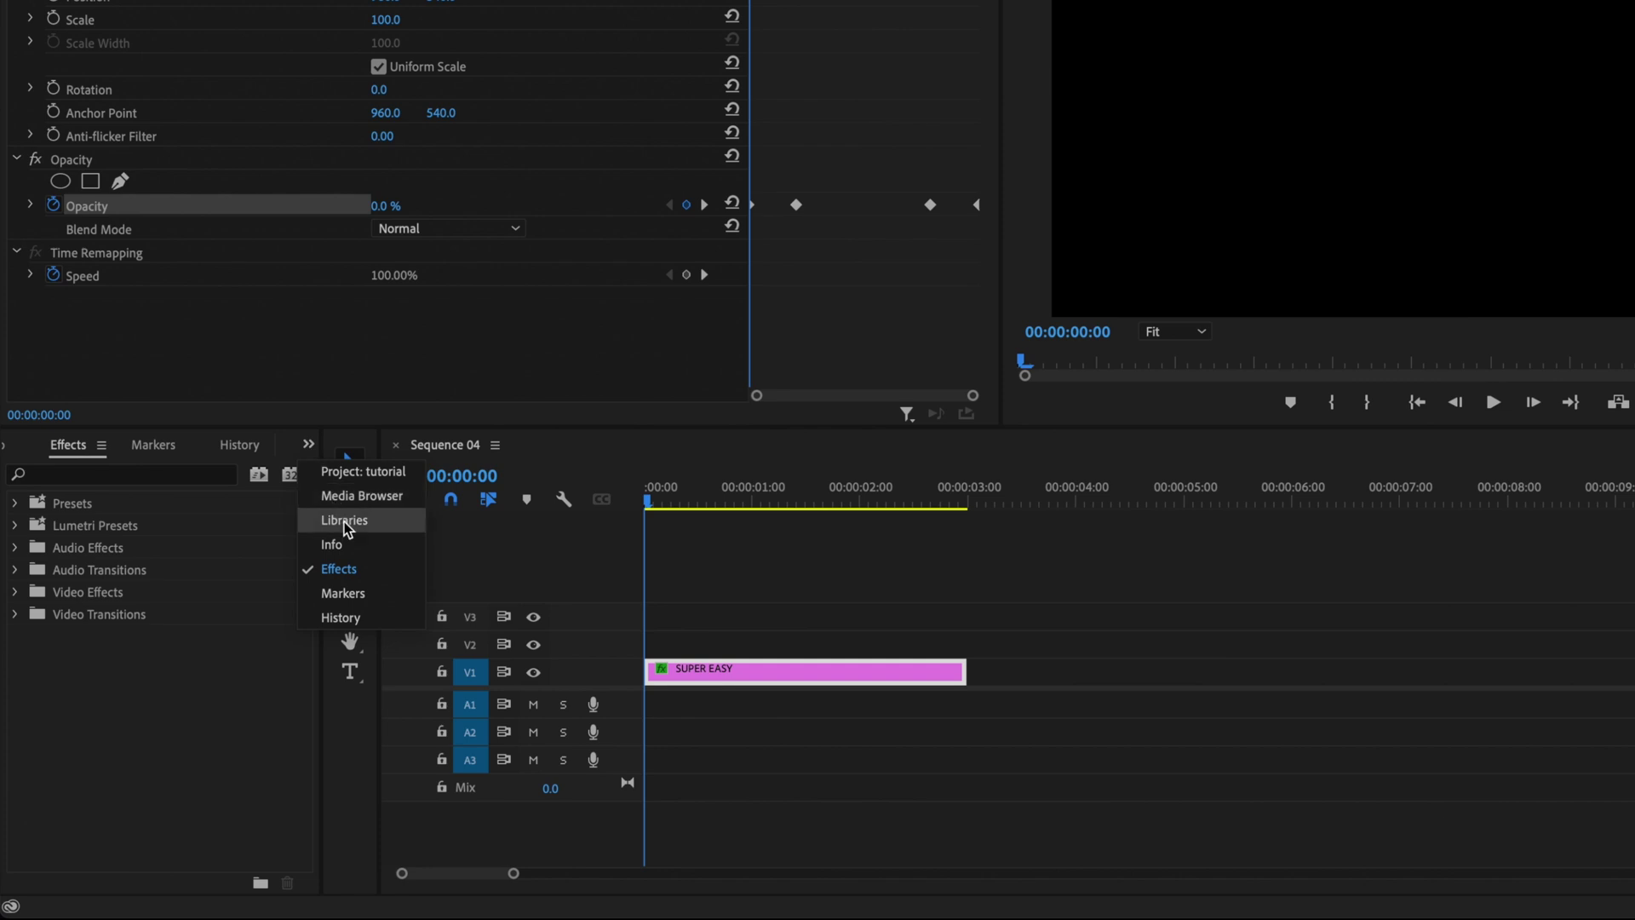
click(348, 568)
click(166, 480)
text(GAU)
click(109, 705)
drag(109, 705, 755, 676)
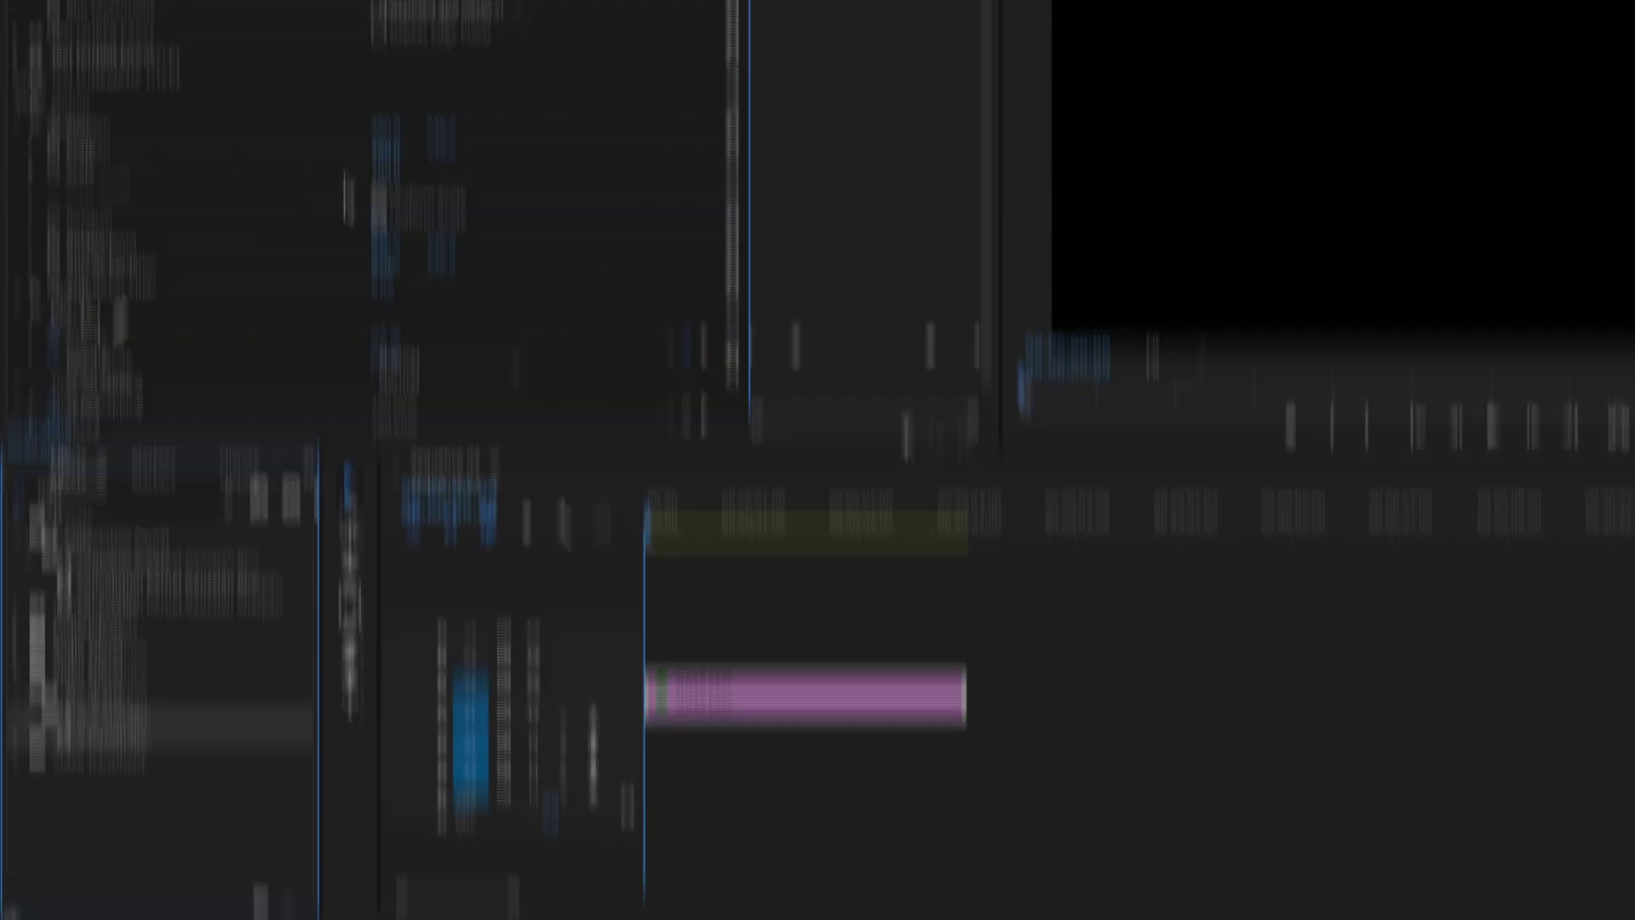
drag(161, 183, 126, 179)
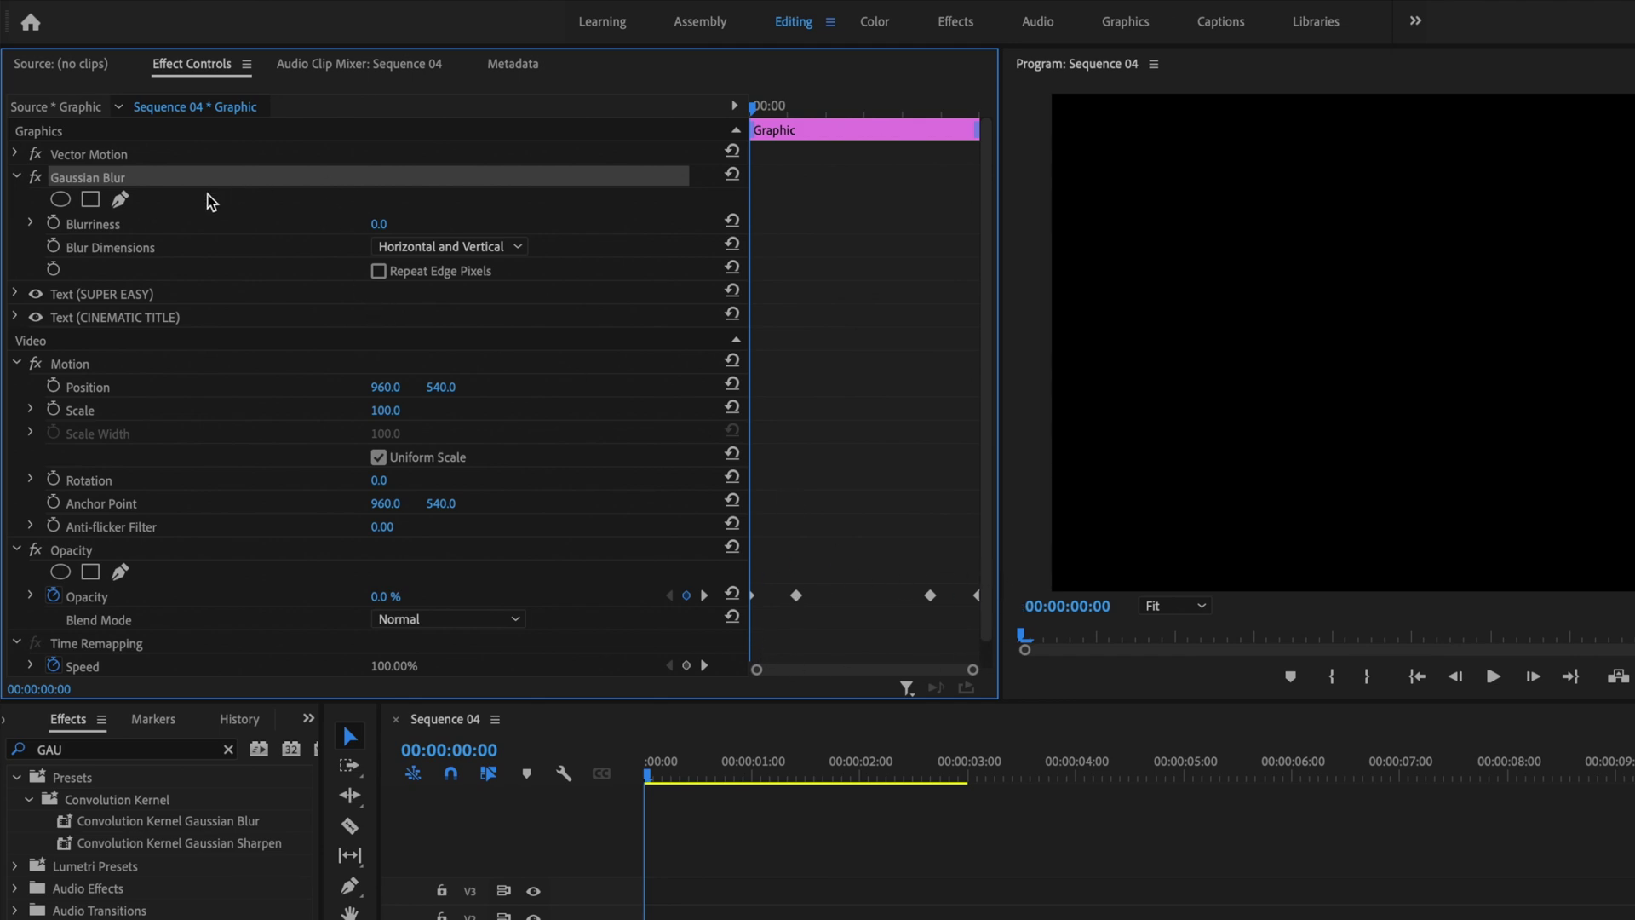
- Turn on Blurriness animation for Gaussian Blur at the clip start and add another keyframe at 00:00:00:15
click(759, 106)
drag(781, 123, 594, 126)
click(54, 225)
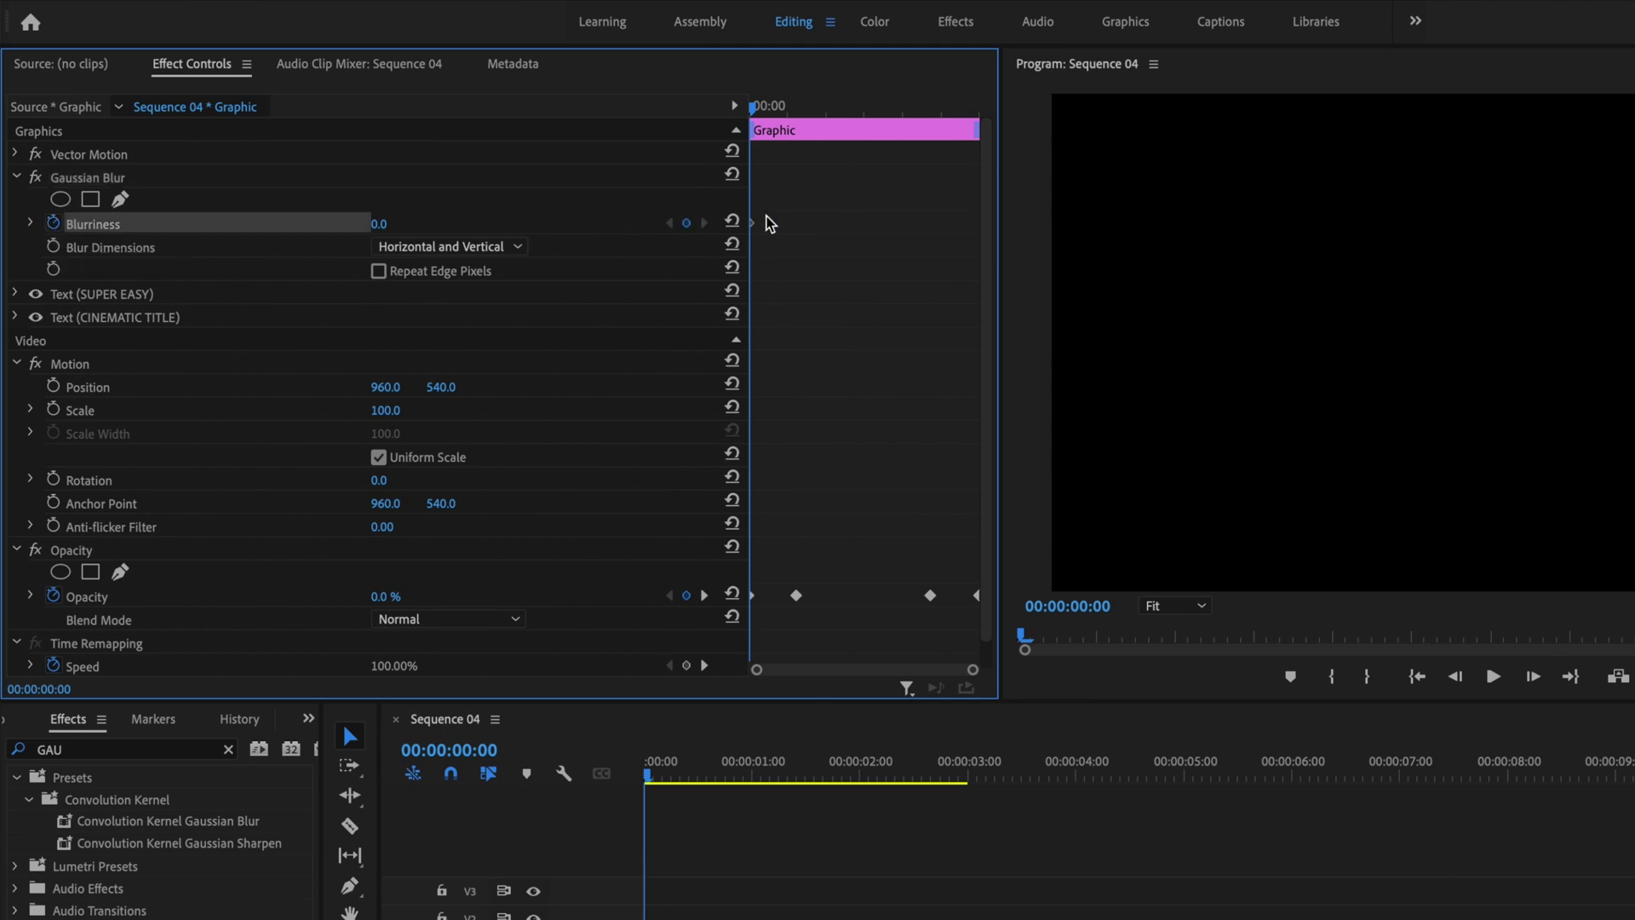
key(shift+Right)
key(shift+Right)
key(shift+Right)
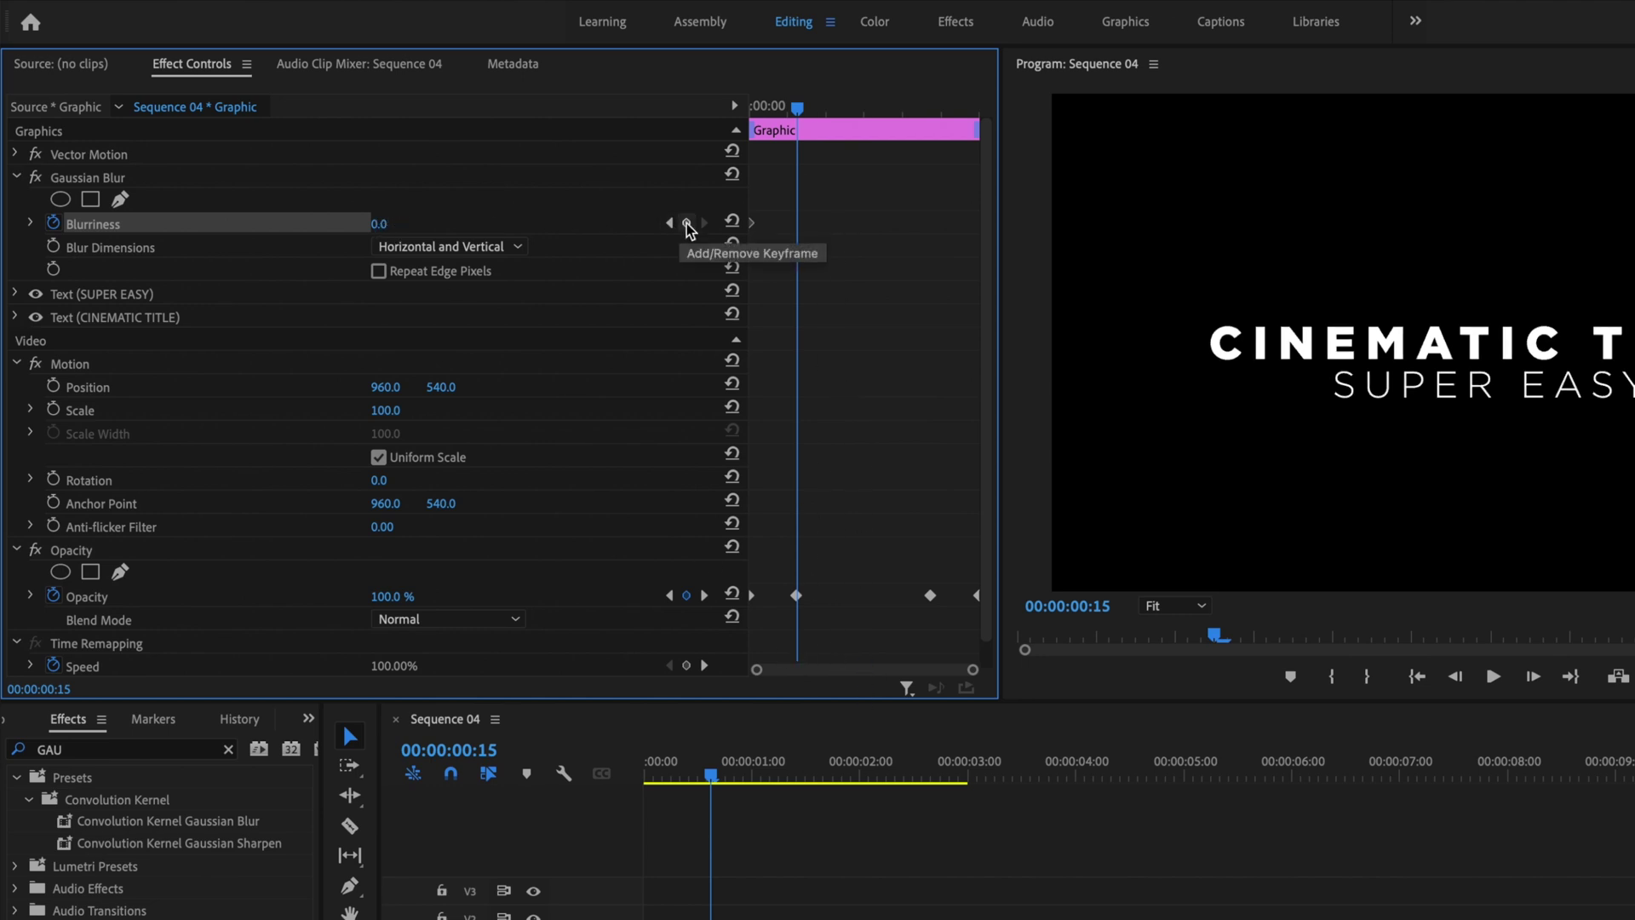
click(687, 224)
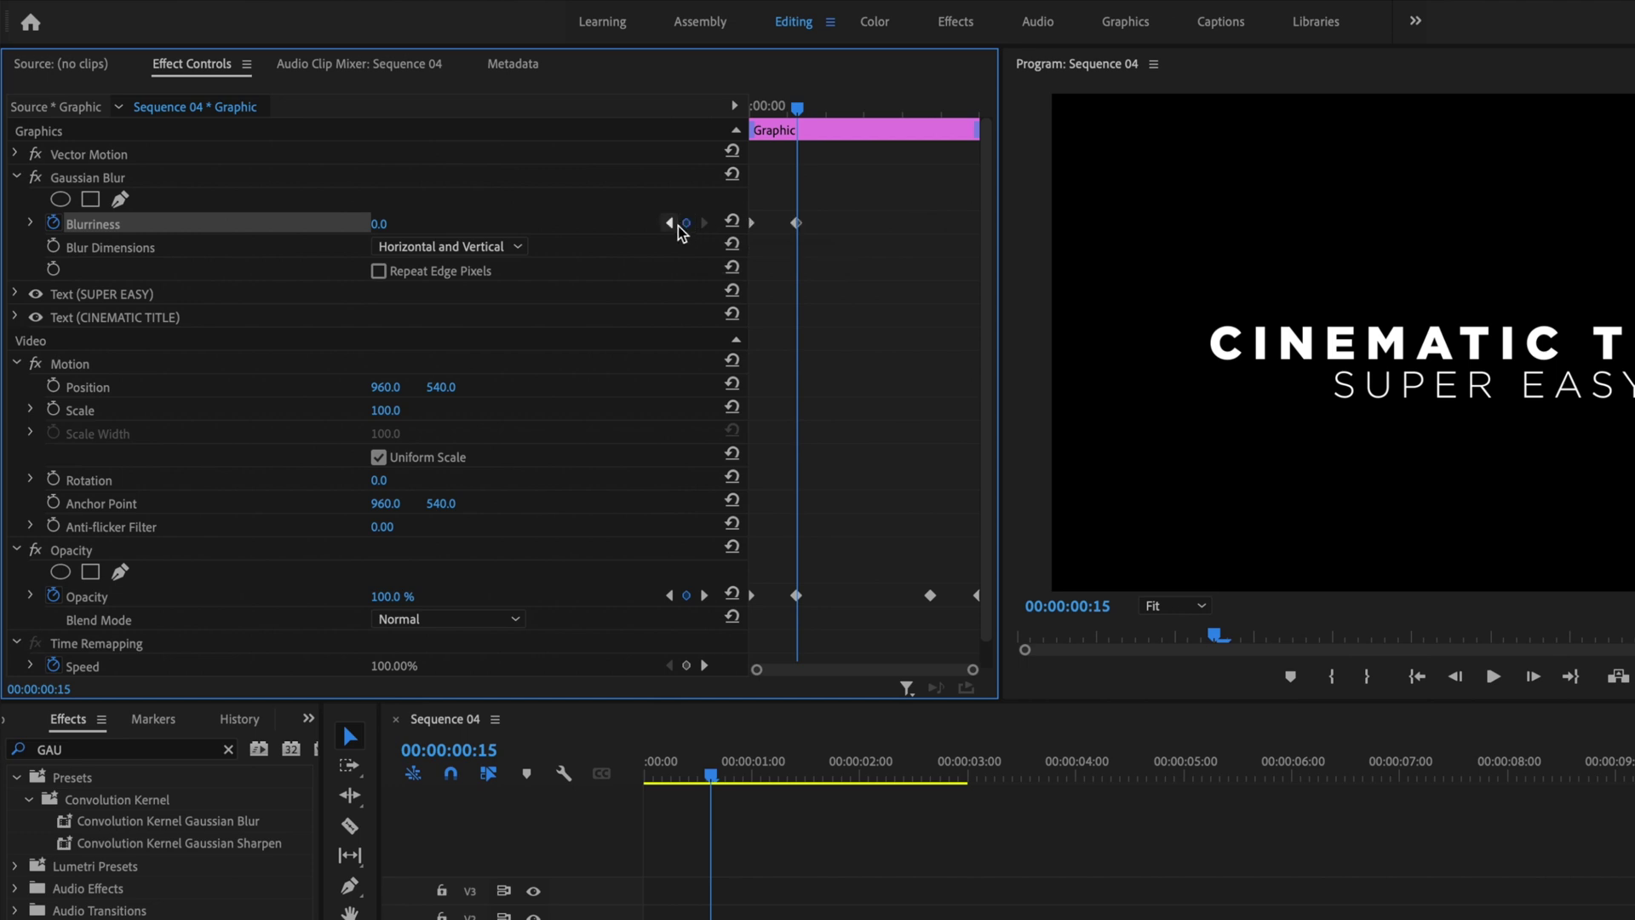
- Set the first Blurriness keyframe at the clip start to 115
click(669, 225)
click(382, 224)
text(115)
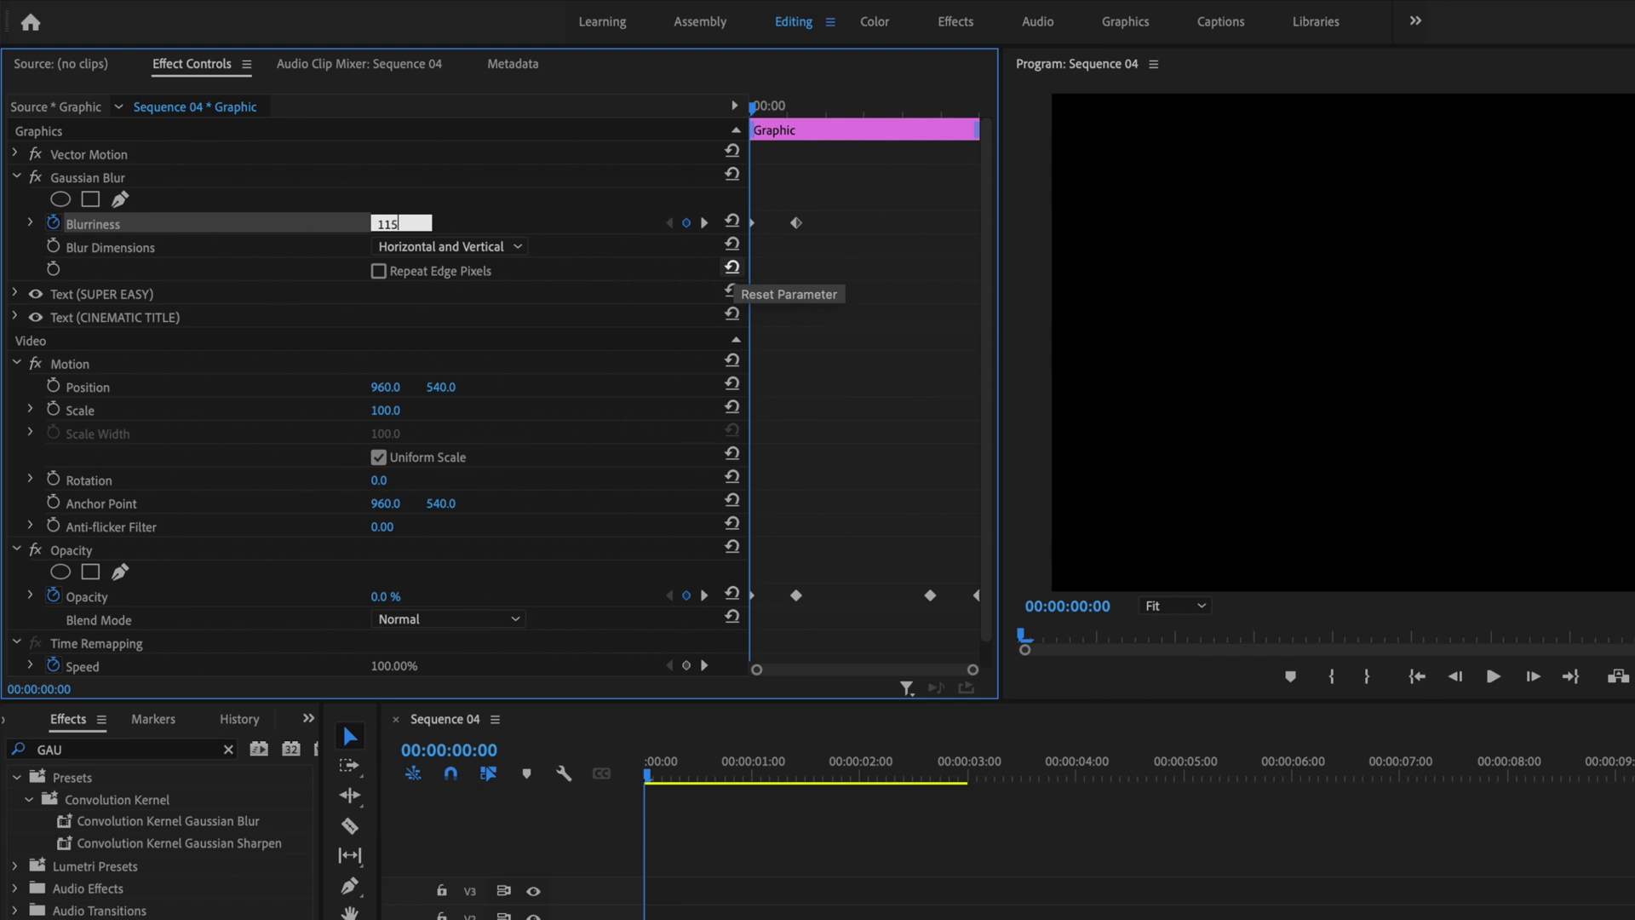
key(Return)
- Add Blurriness keyframes at the end of the clip (00:00:03:00) and at 00:00:02:09
drag(963, 106, 993, 128)
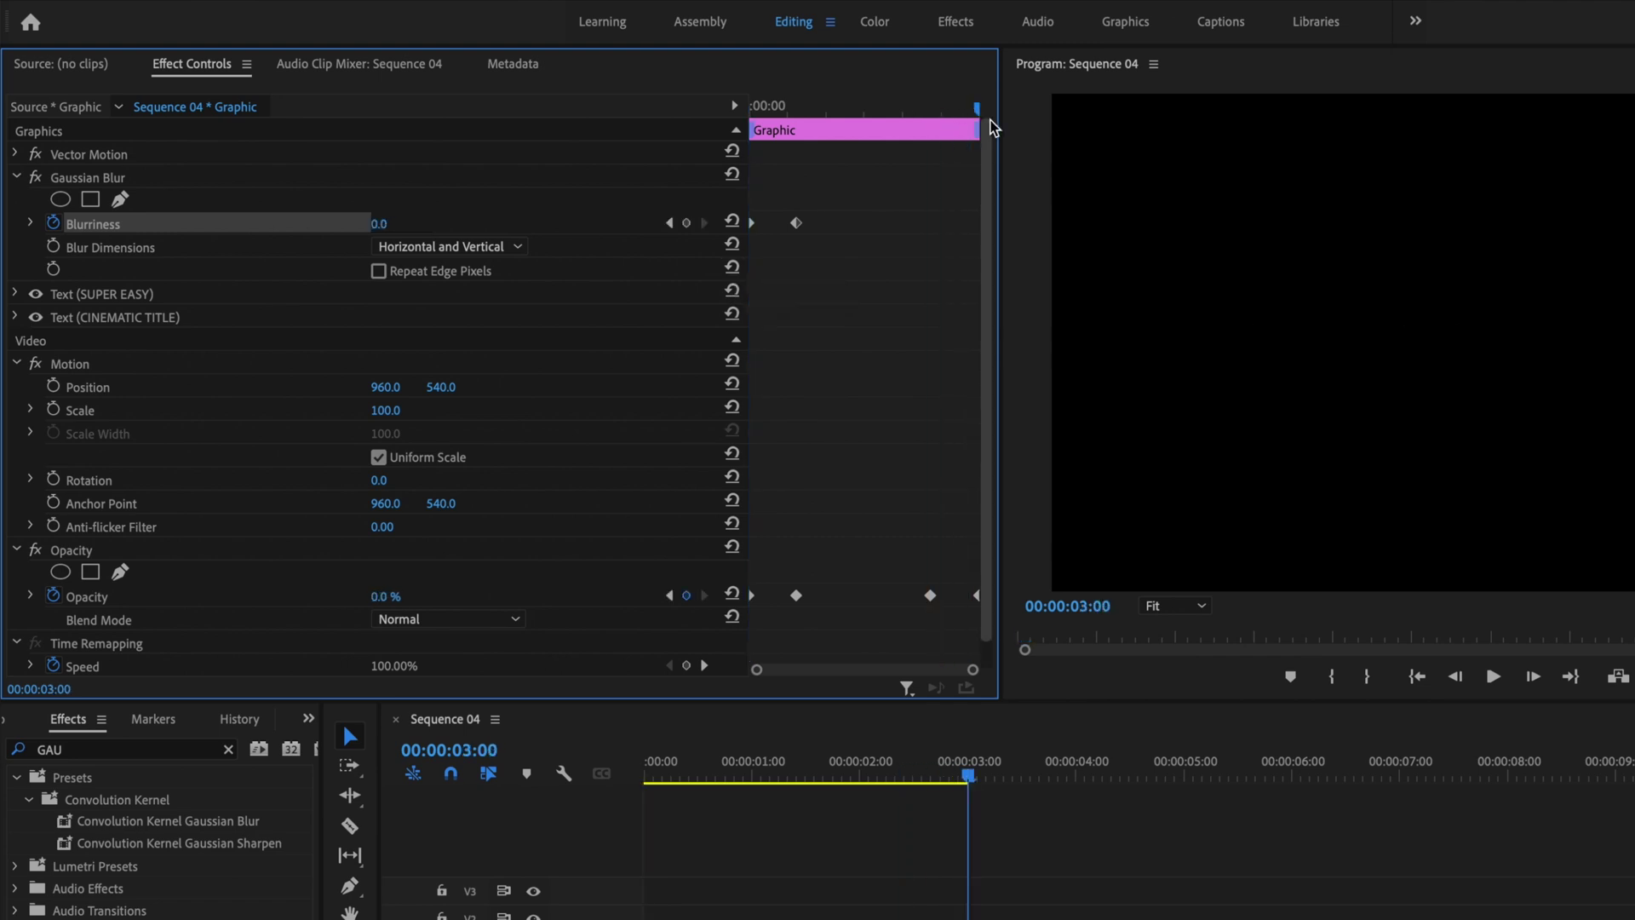
click(689, 223)
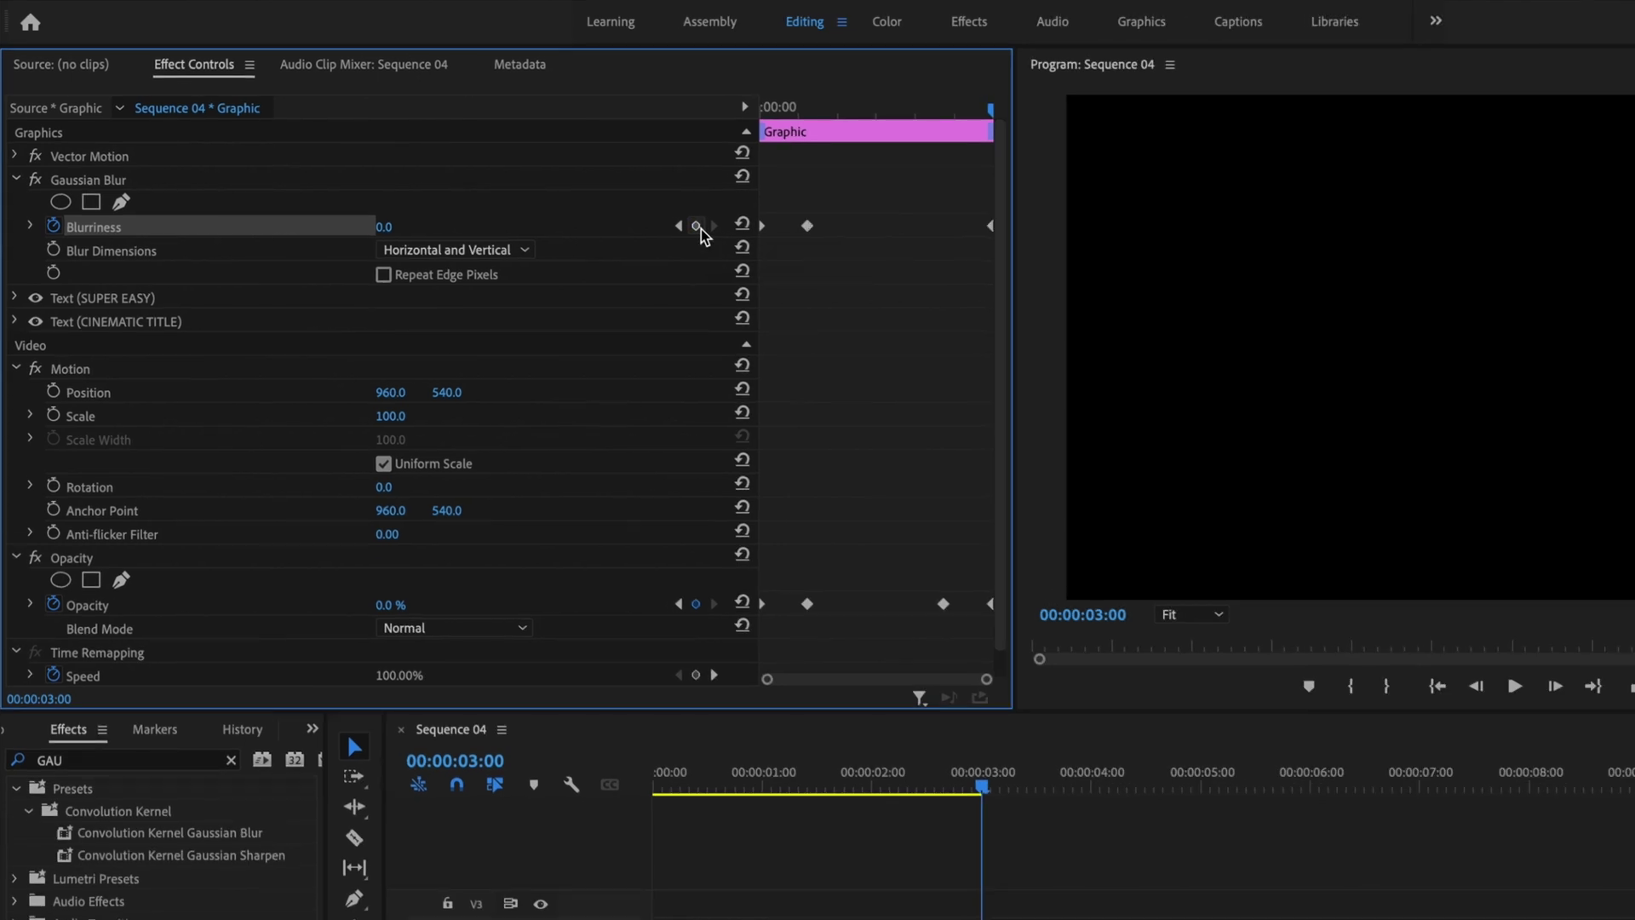
key(shift+Left)
key(shift+Left)
key(shift+Left)
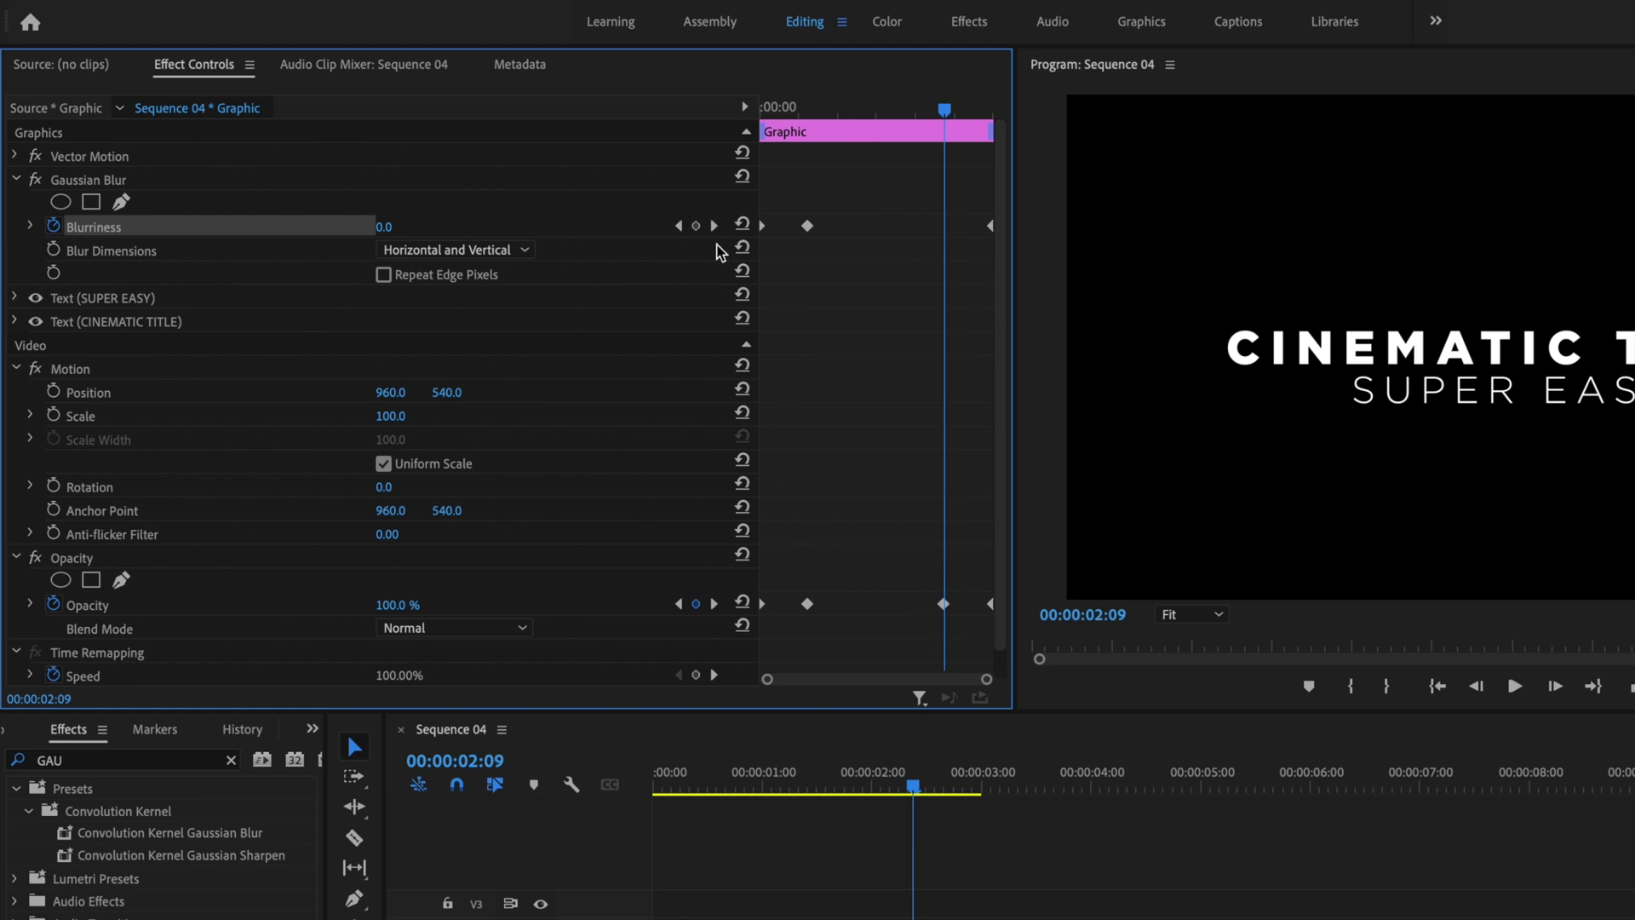
click(696, 227)
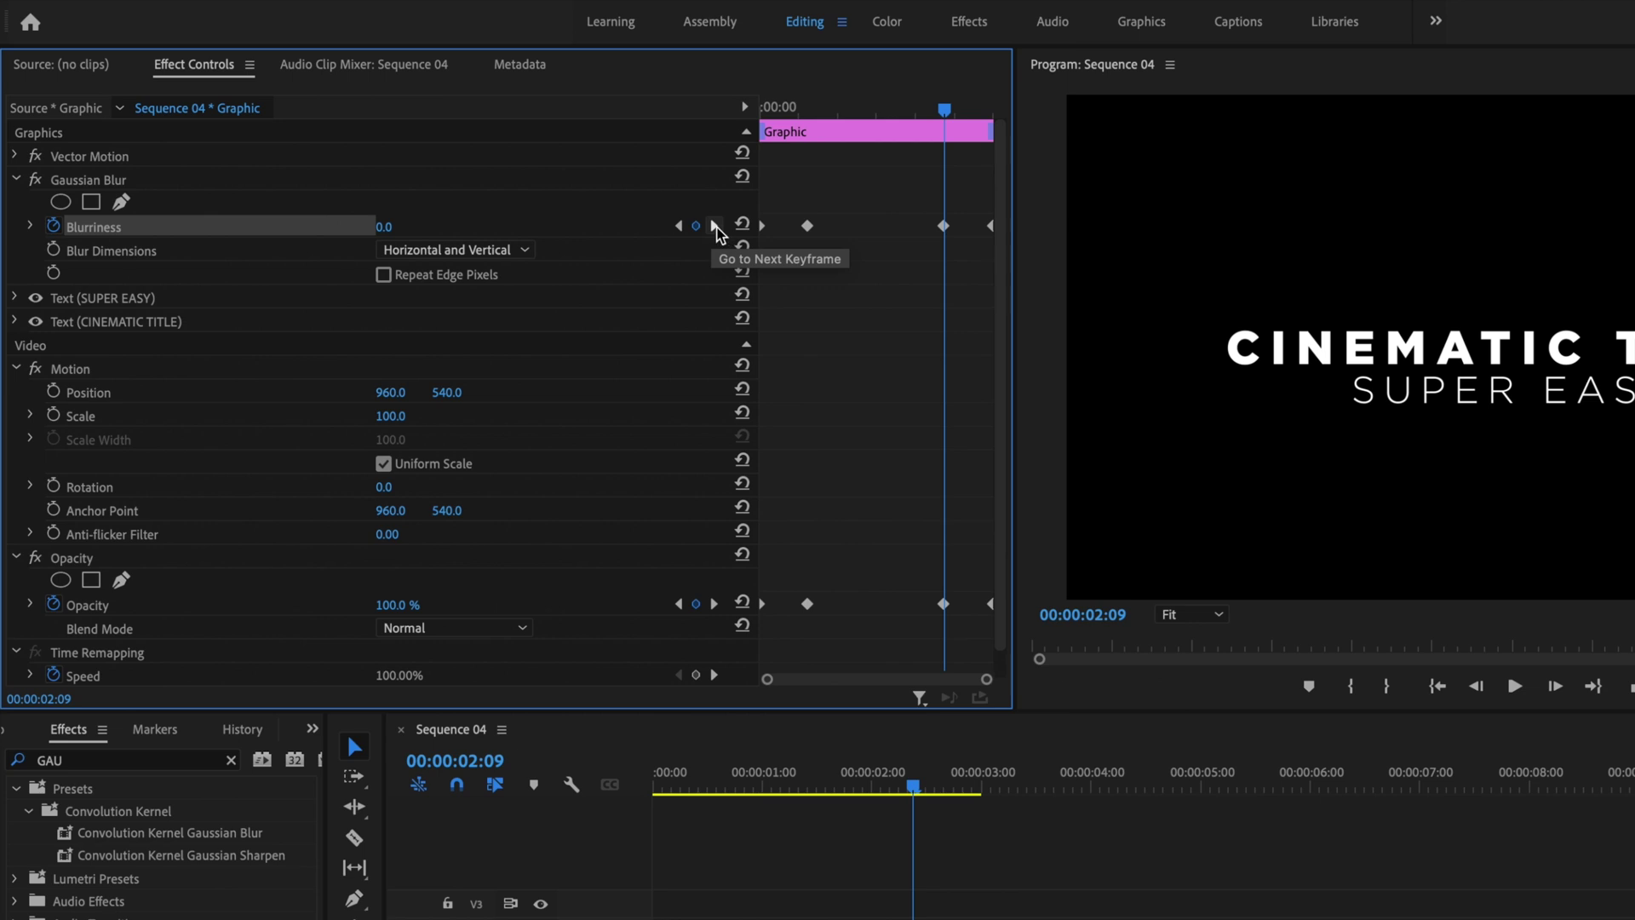
- Set the last Blurriness keyframe at 00:00:03:00 to 115
click(715, 226)
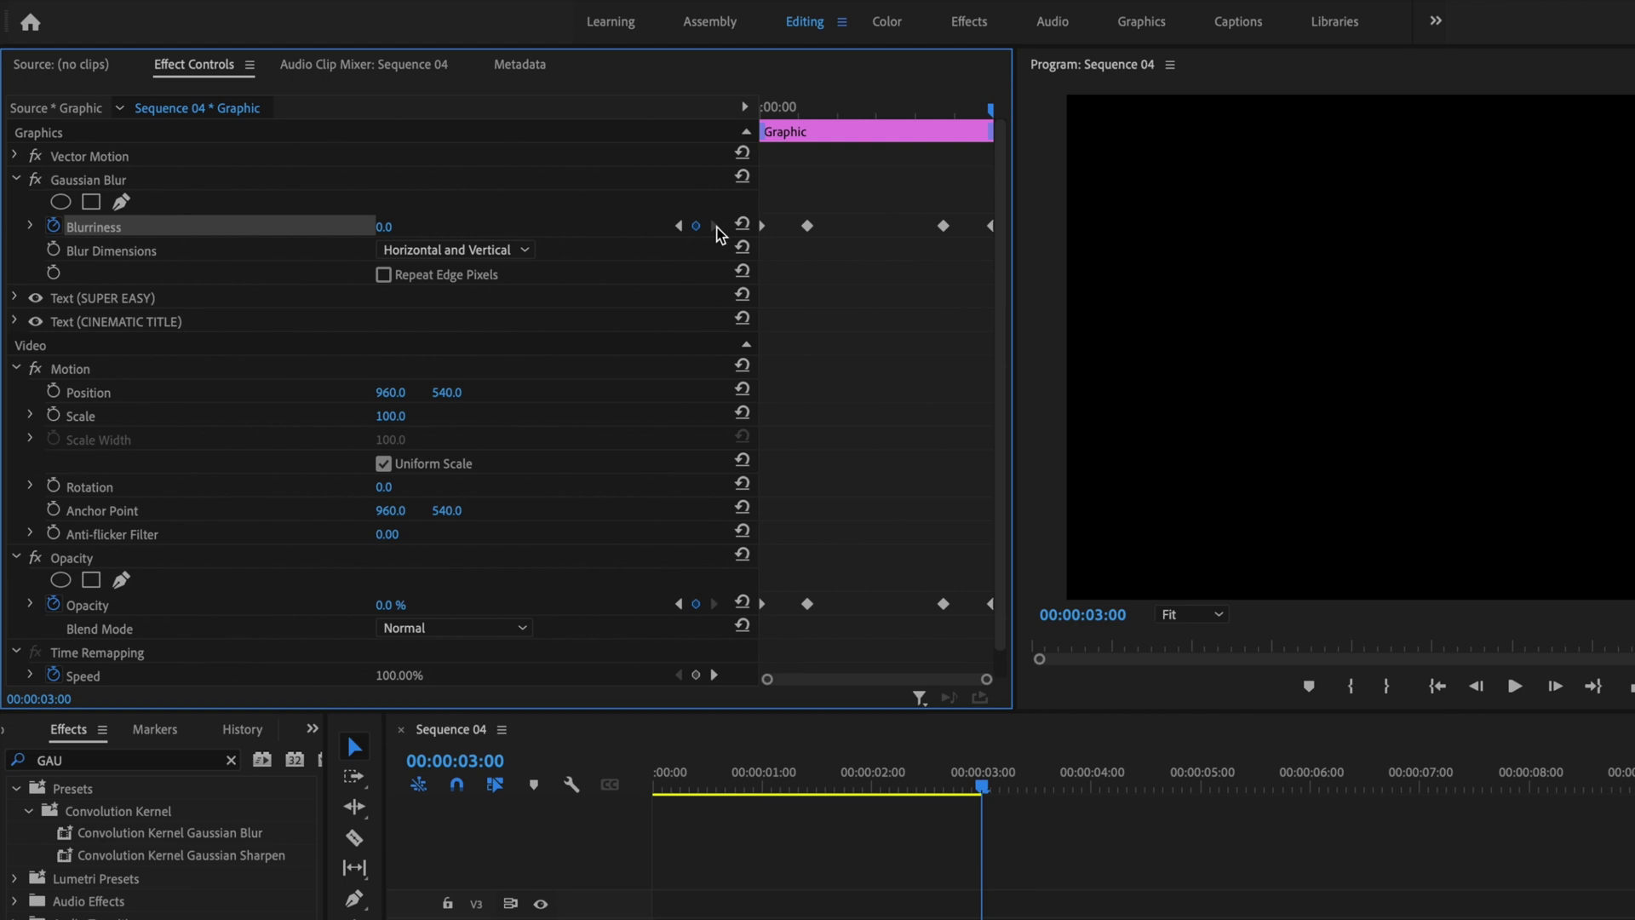
click(392, 227)
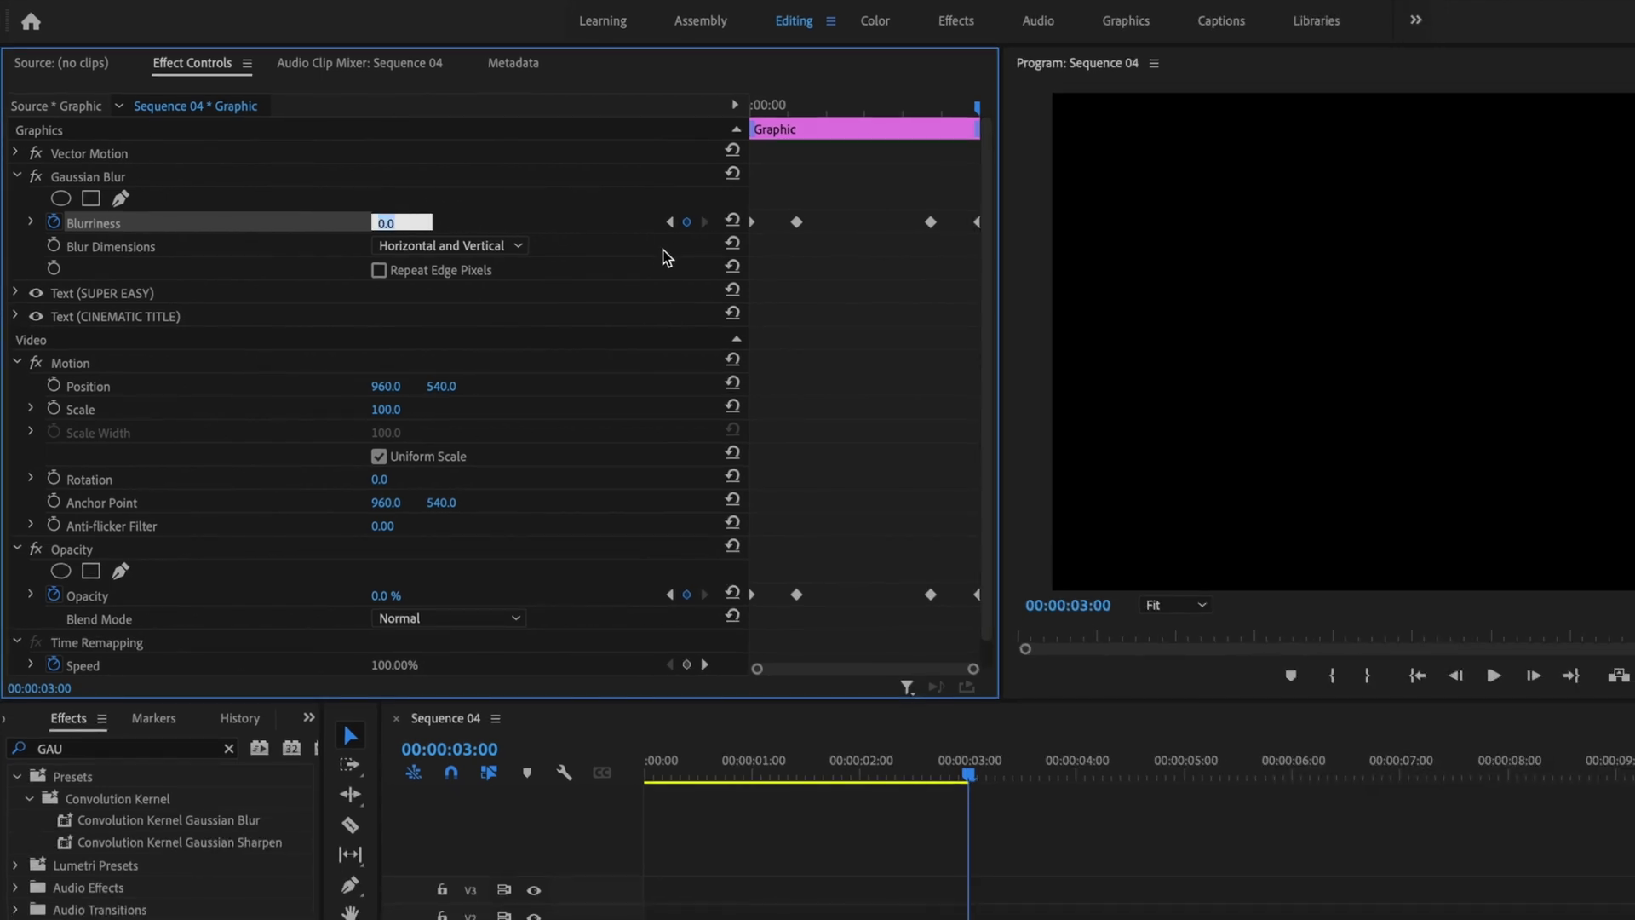
text(115)
key(Return)
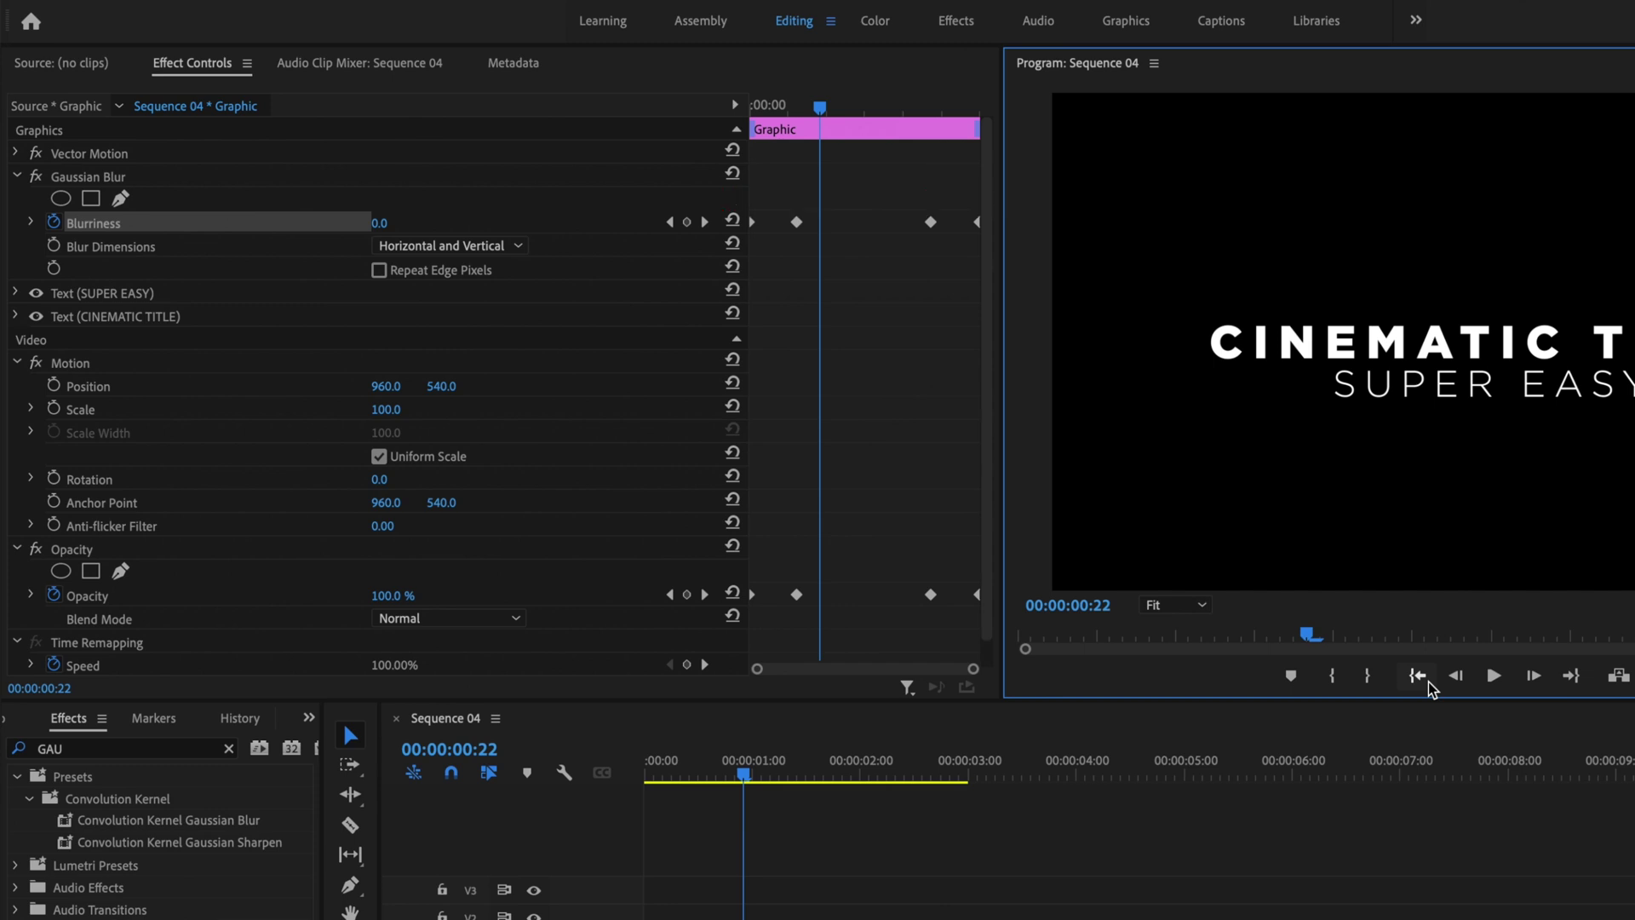
- Turn on Scale animation at the start of the title clip and set the first keyframe to 85
drag(819, 108, 751, 107)
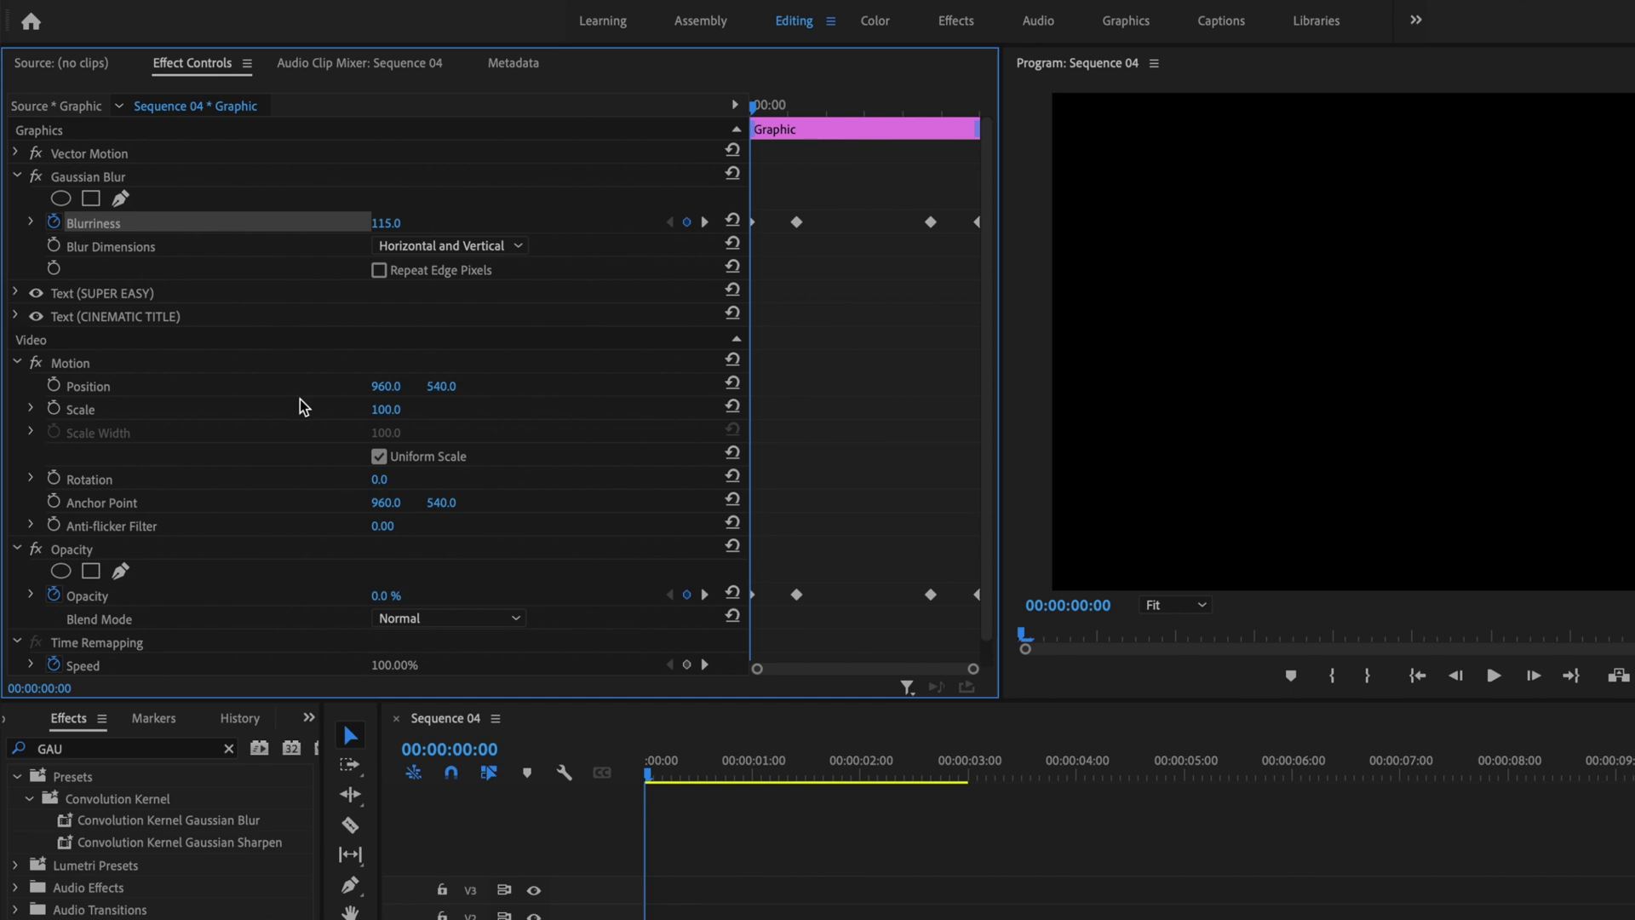
click(53, 408)
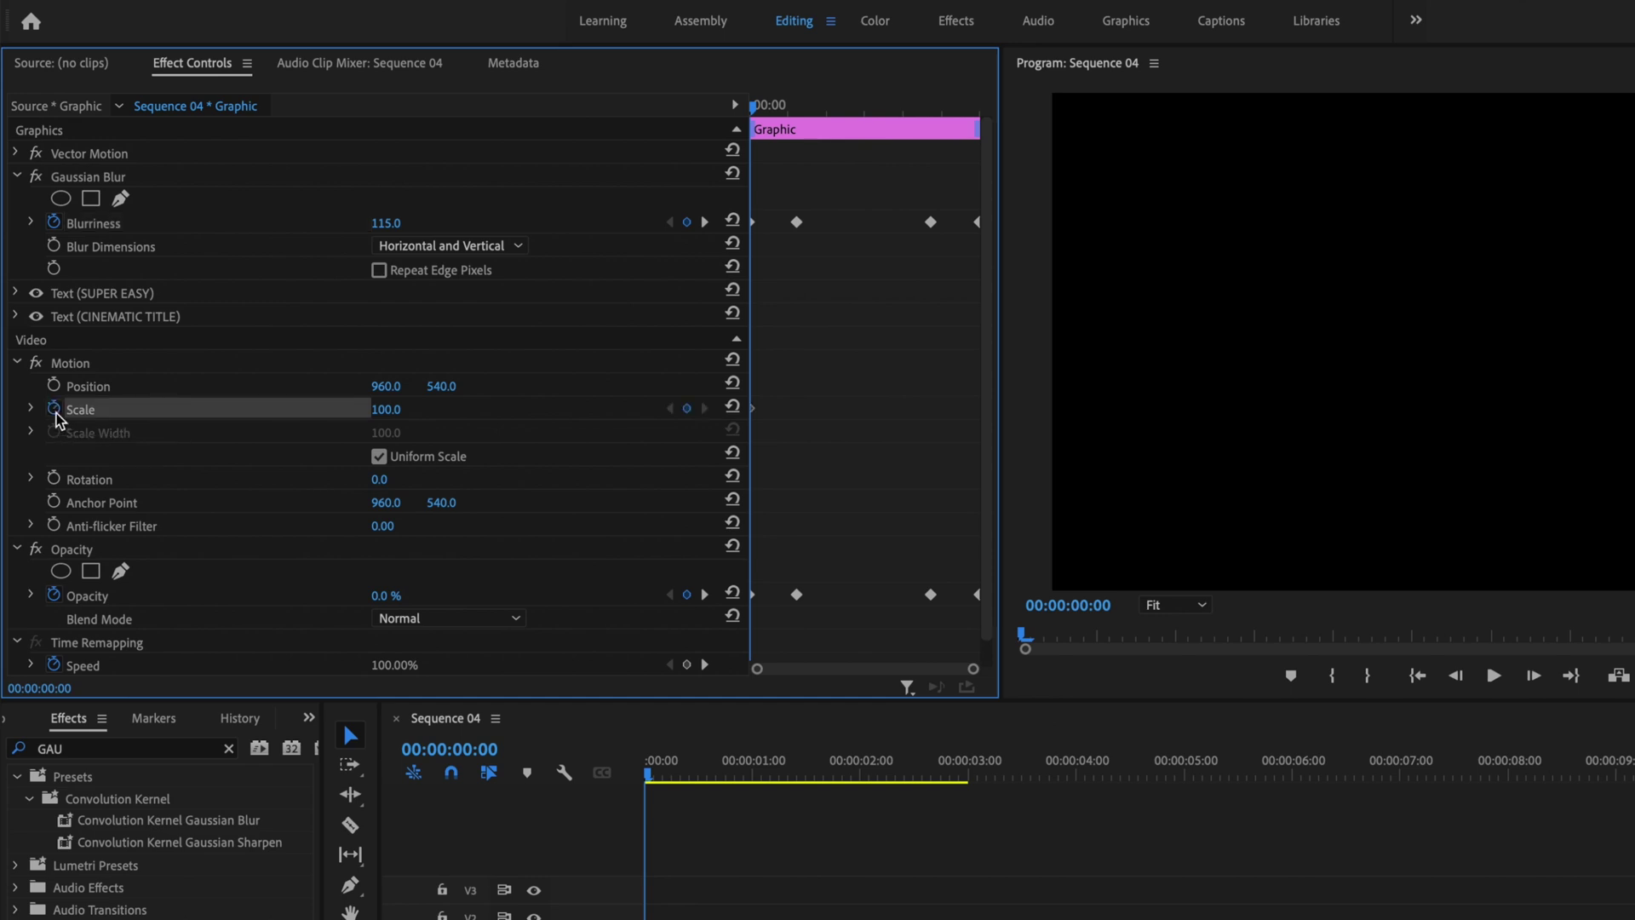
click(390, 410)
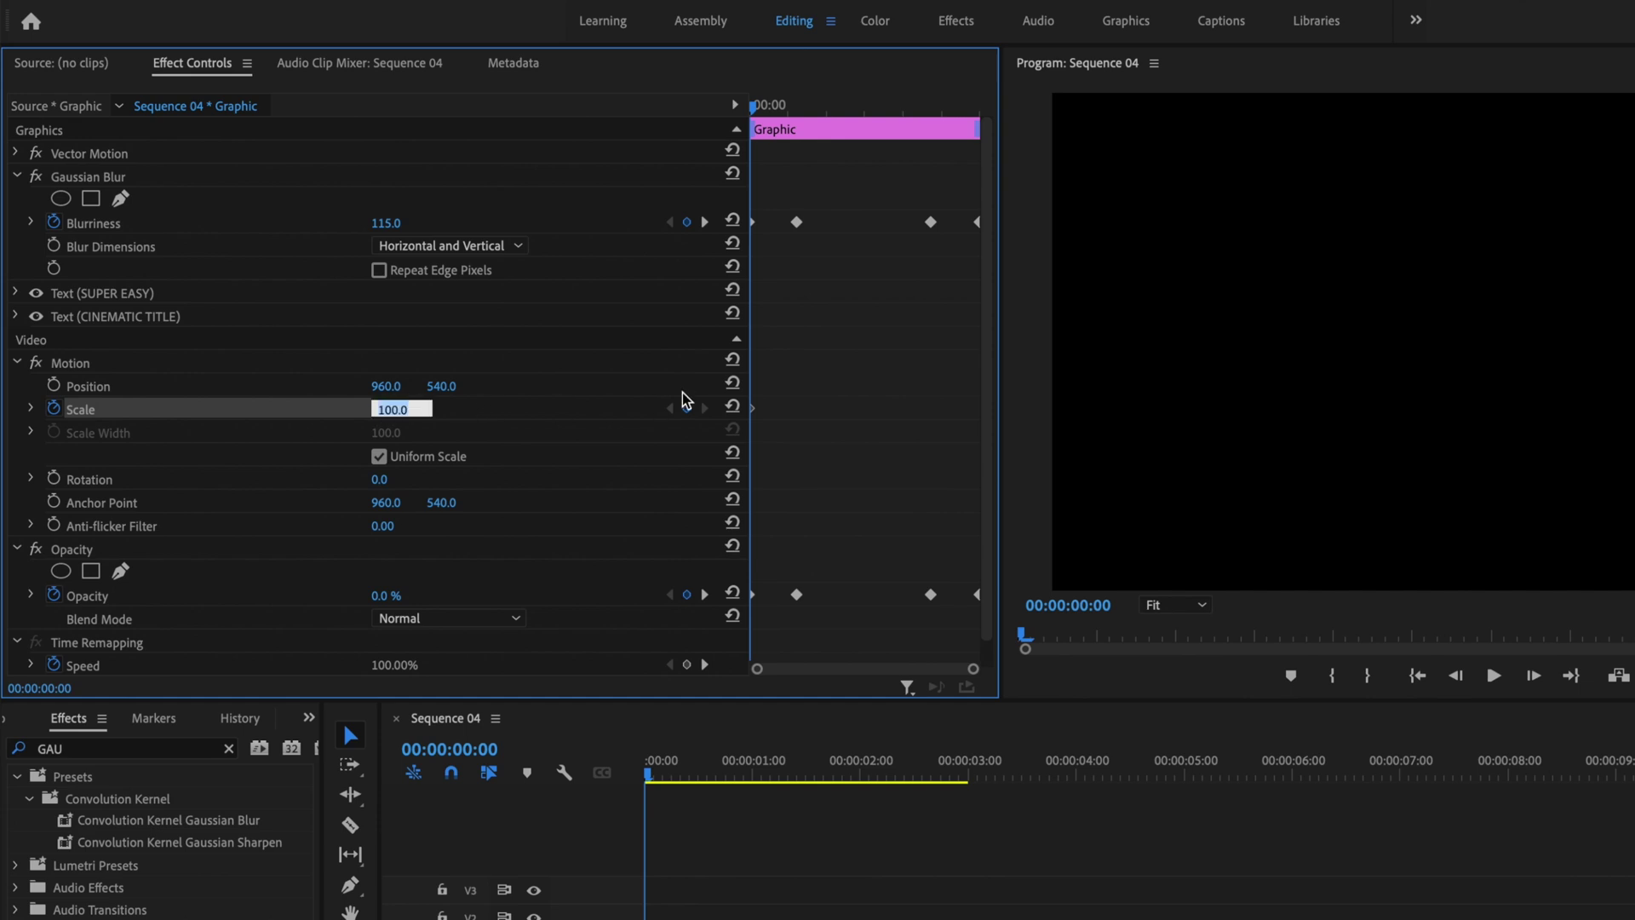
text(85)
key(Return)
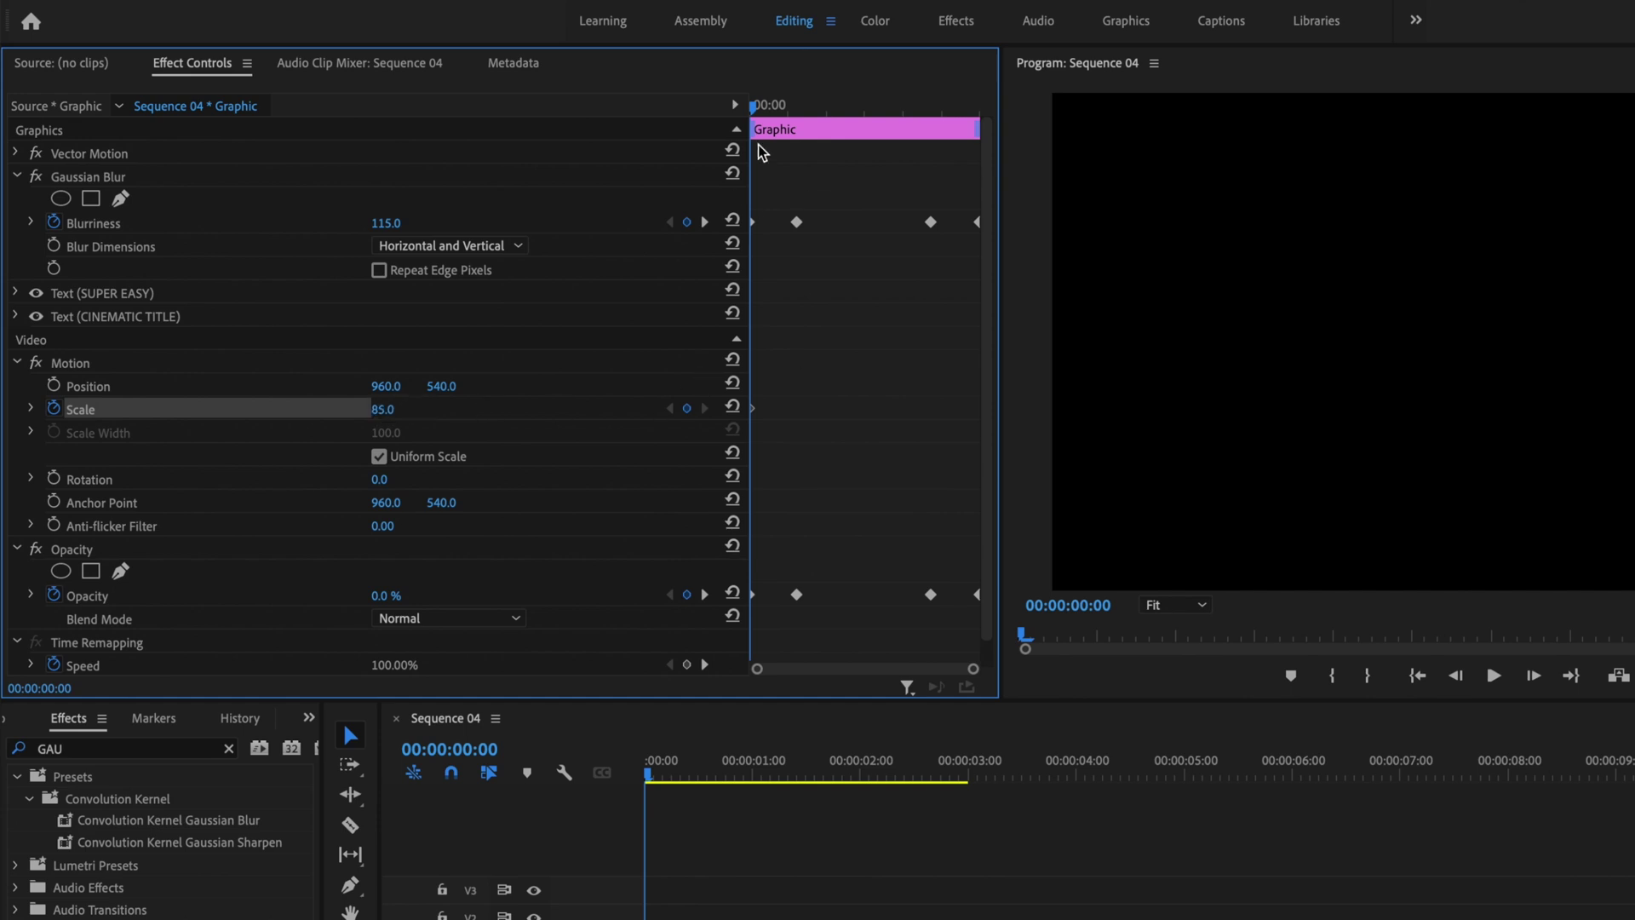
- Add a Scale keyframe of 100 at the end of the clip, at 00:00:03:00
drag(763, 128, 986, 143)
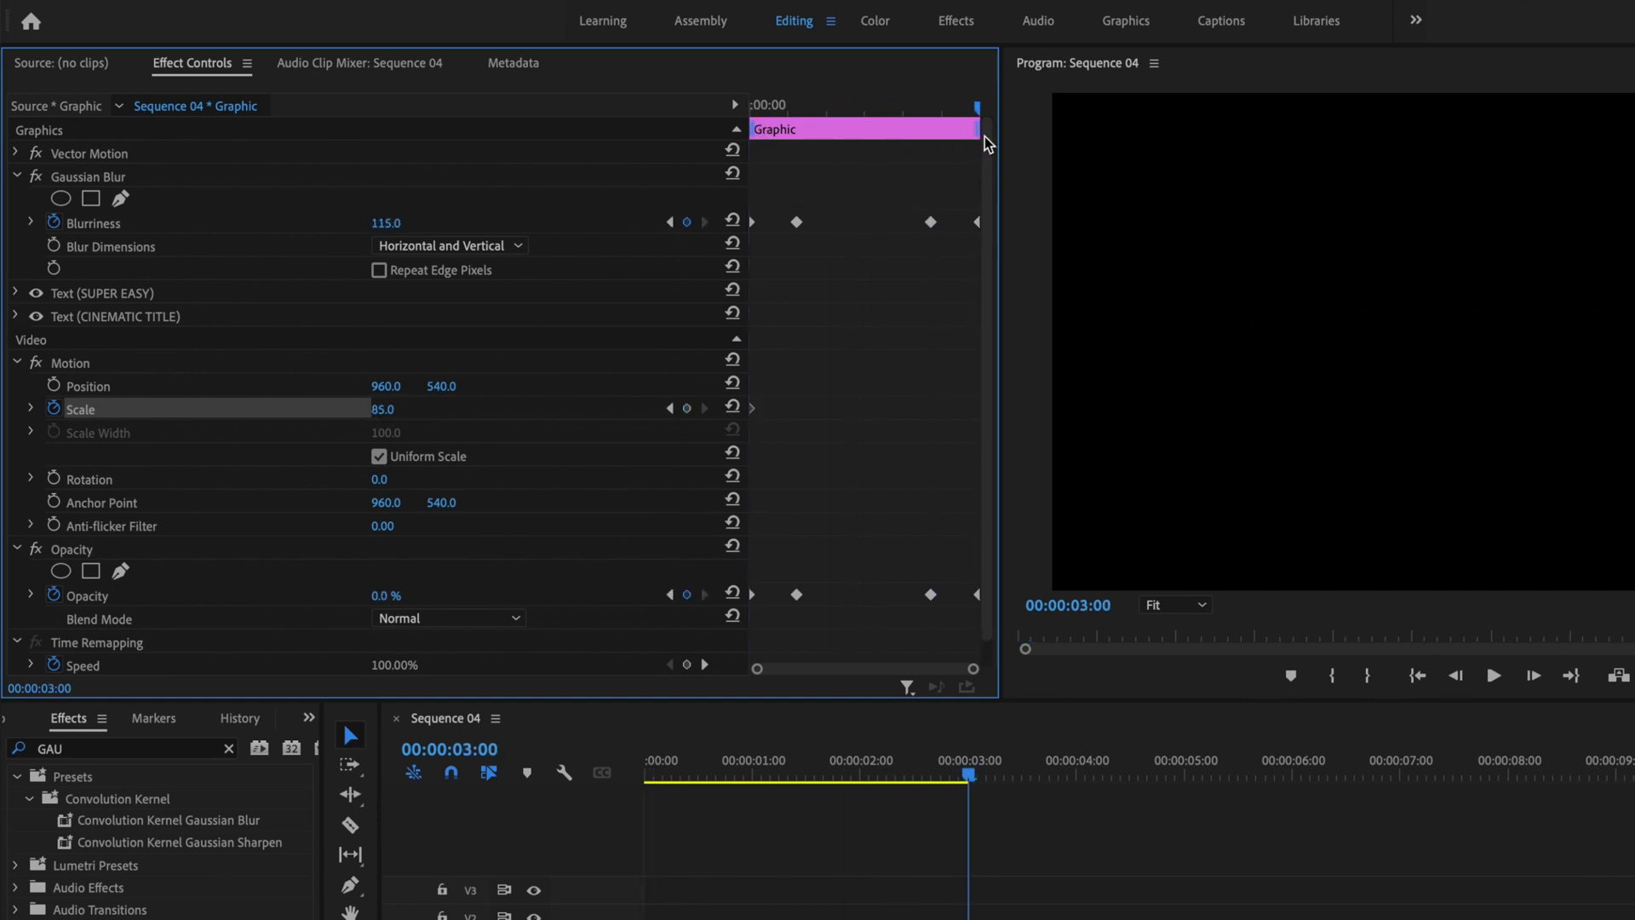
click(401, 404)
text(100)
key(Return)
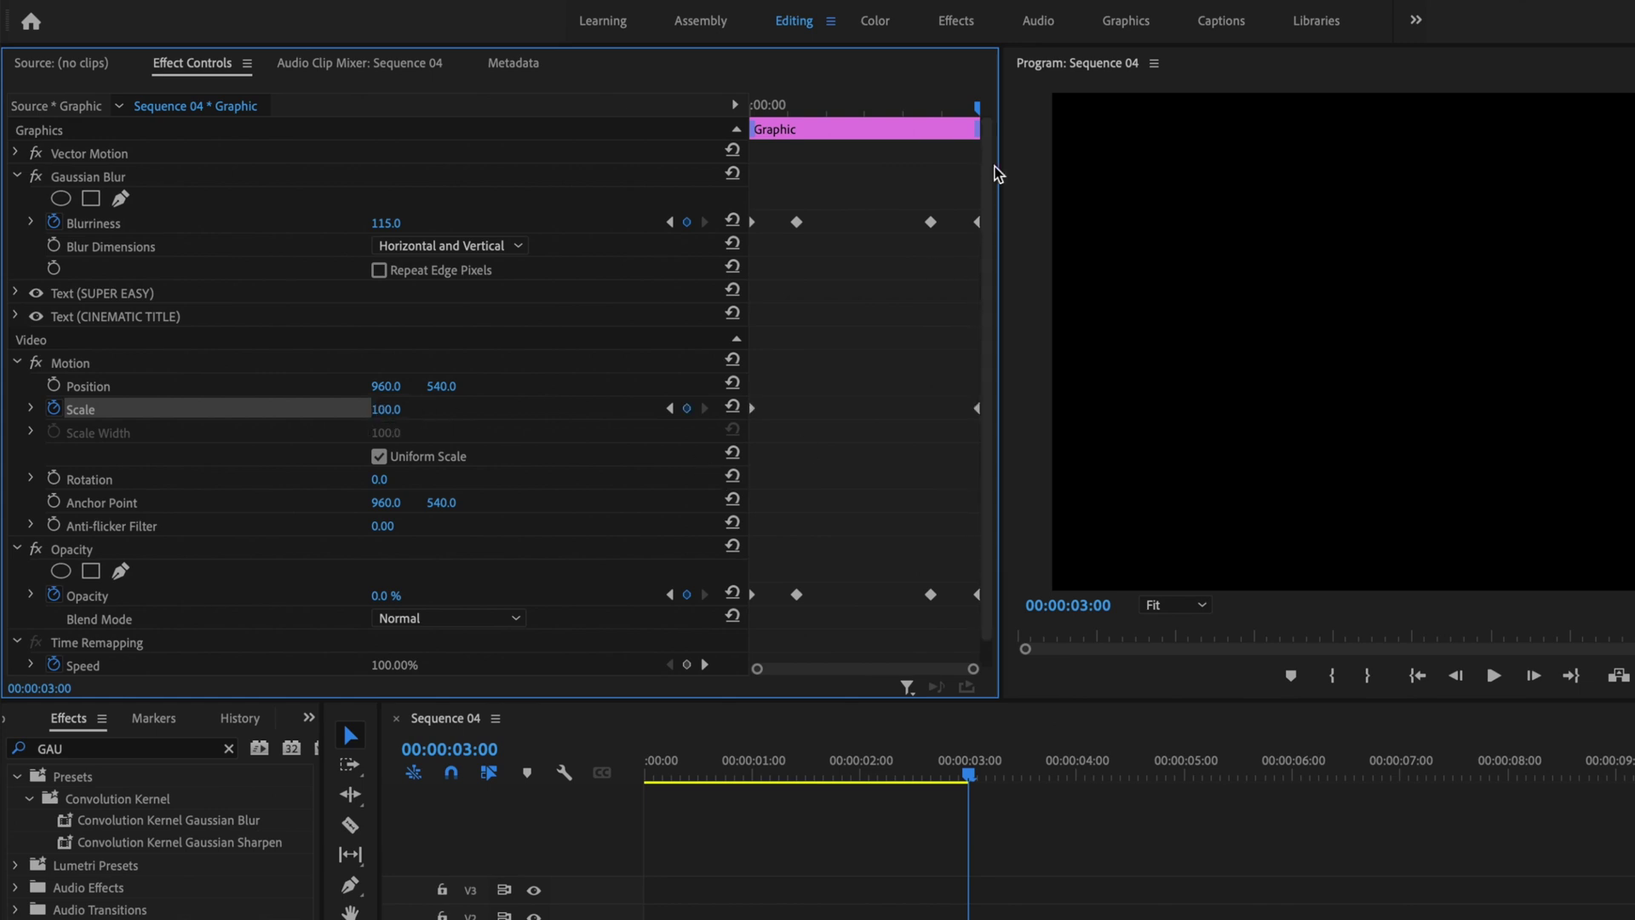